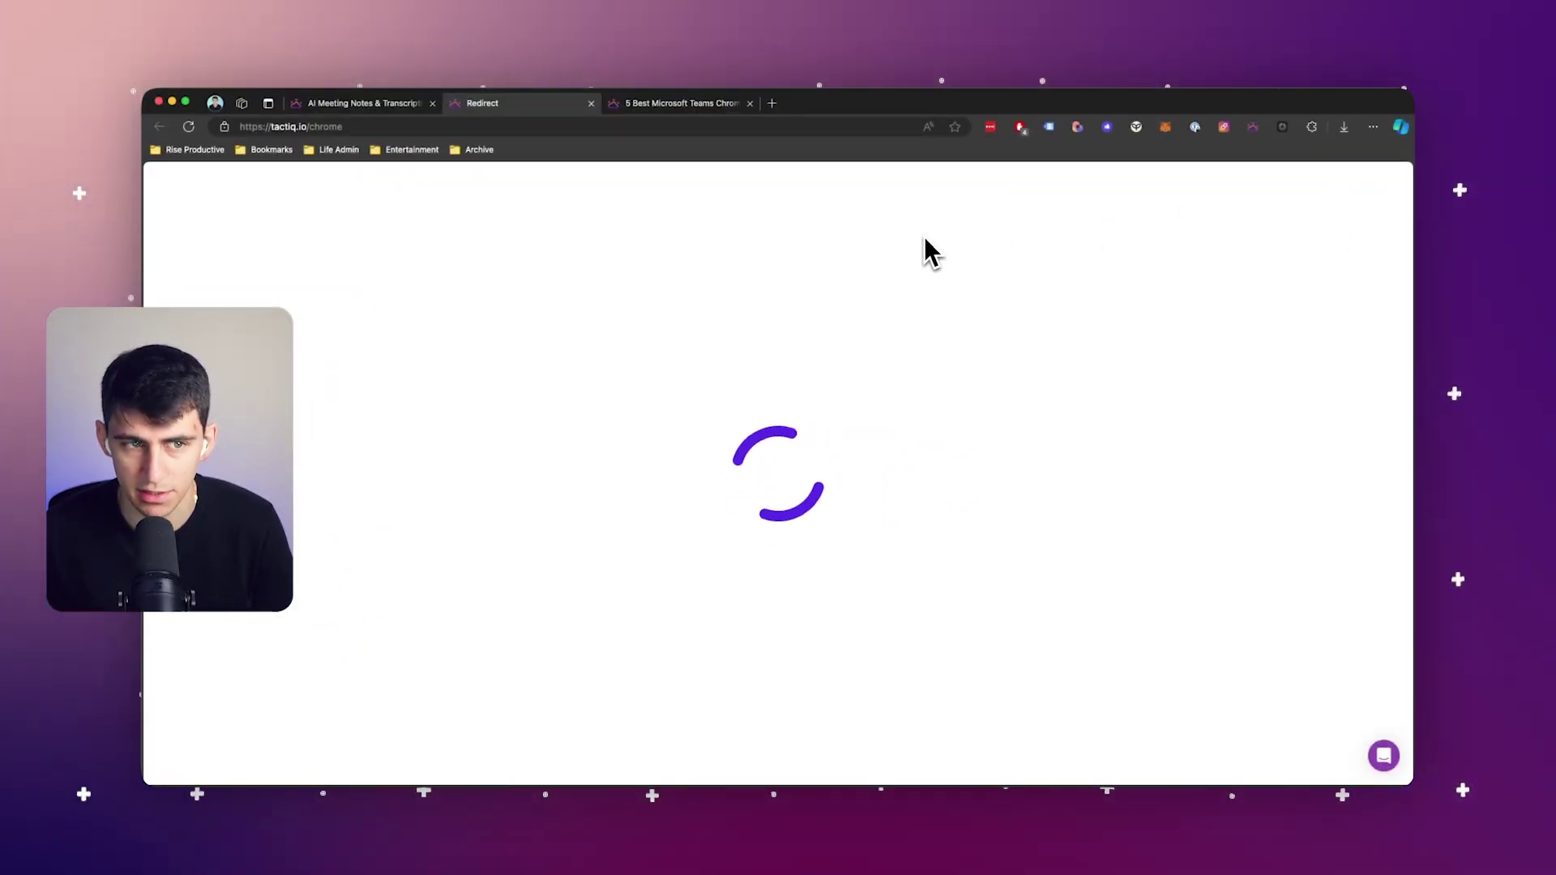
Decline the Switch to Chrome suggestion on Tactiq's store listing.
{"action": "scroll", "coordinate": [900, 300], "scroll_direction": "down", "scroll_amount": 1}
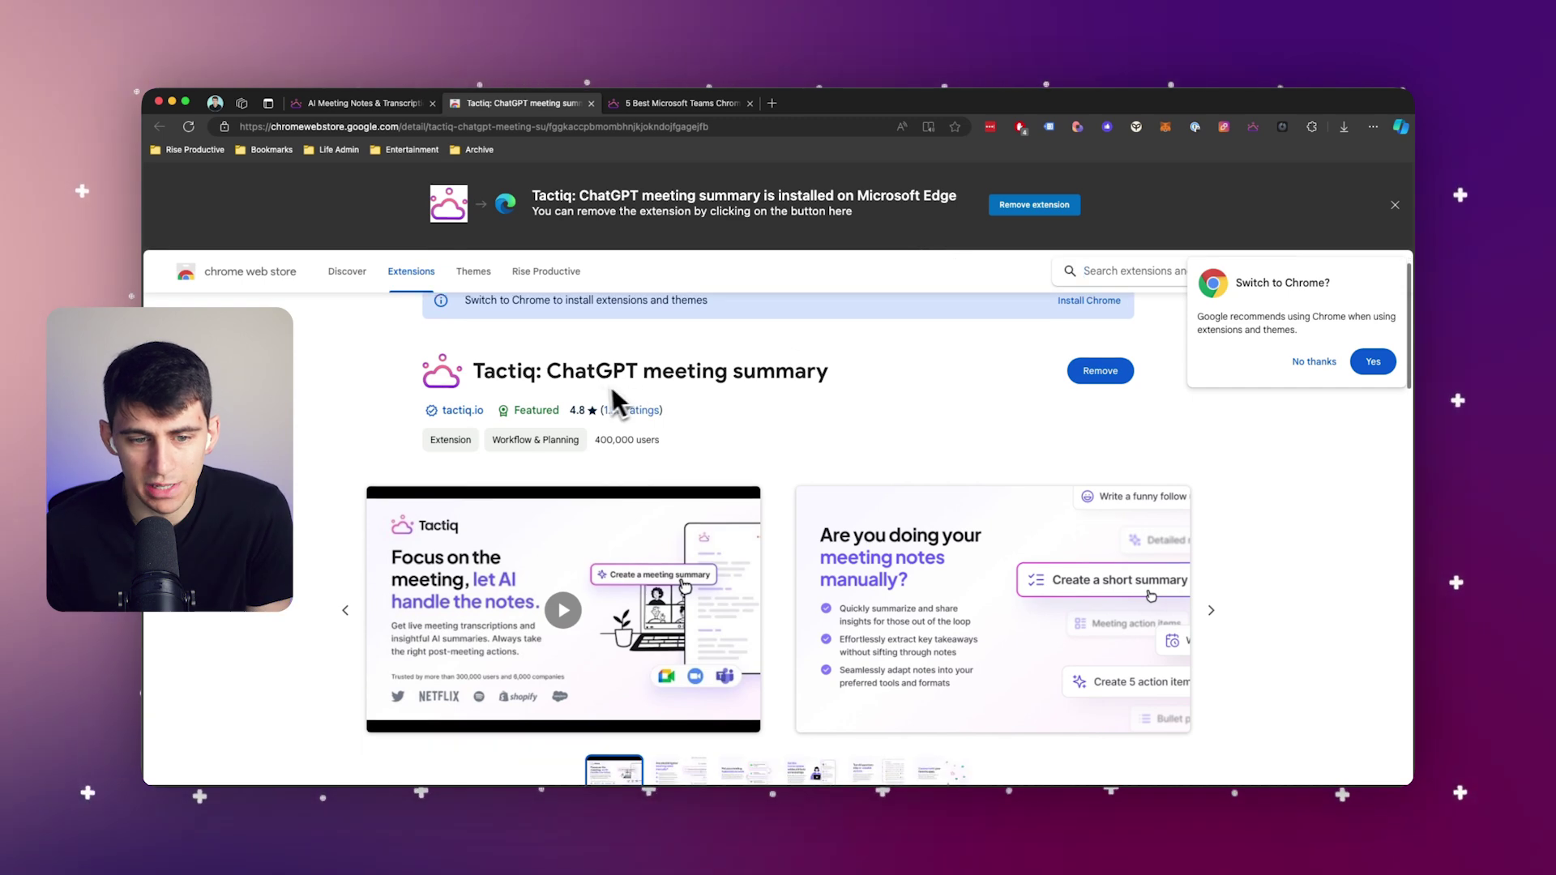
{"action": "left_click", "coordinate": [1314, 361]}
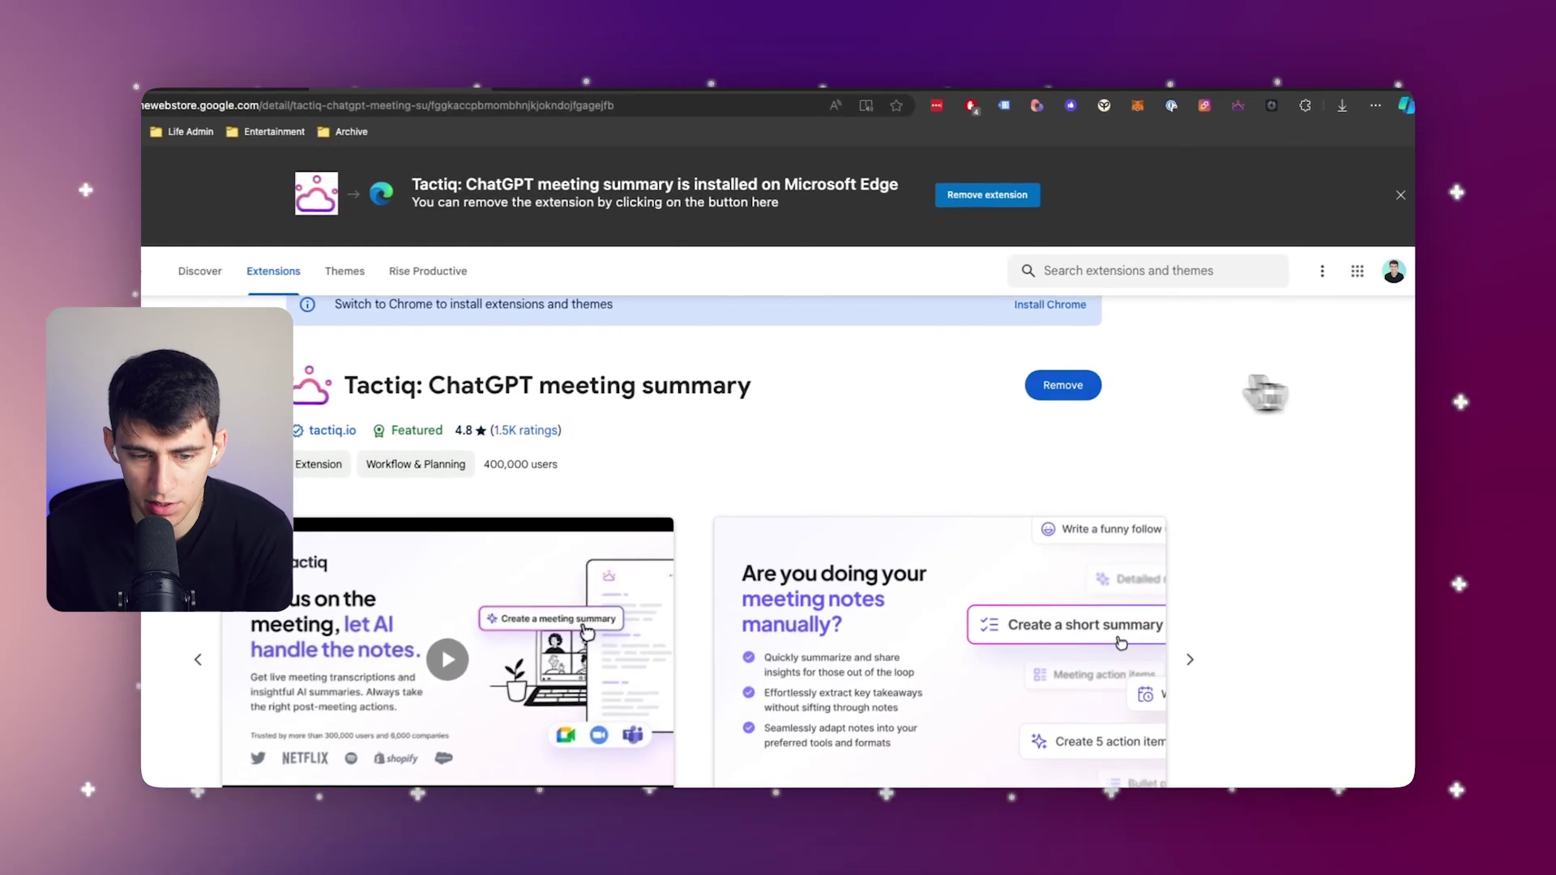
{"action": "scroll", "coordinate": [616, 454], "scroll_direction": "down", "scroll_amount": 1}
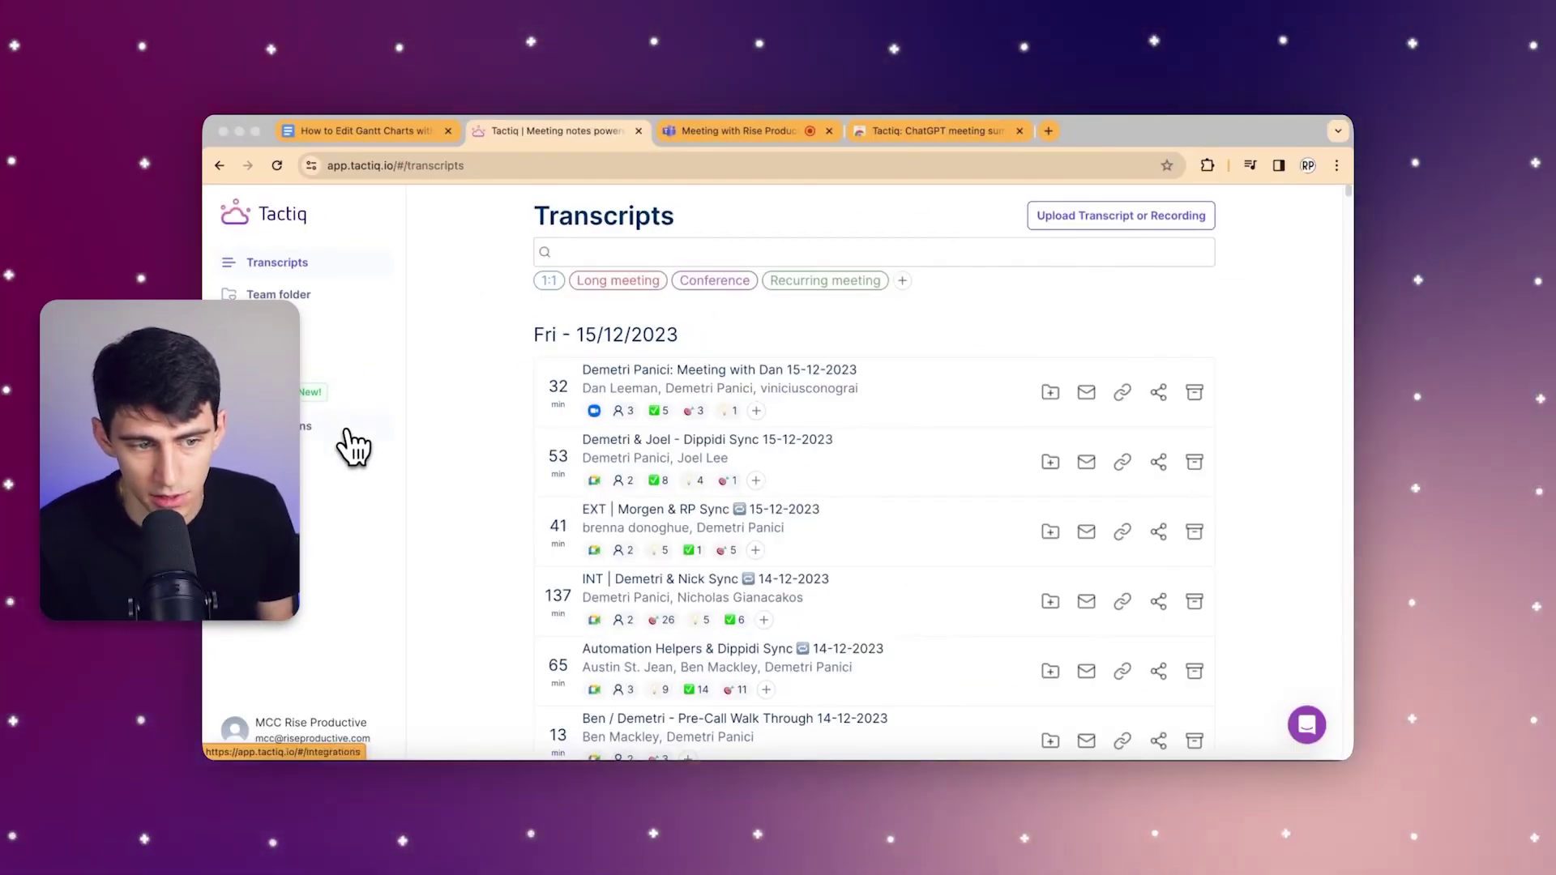
Go from Tactiq's Integrations to the Microsoft Teams card and show Tactiq in a Teams meeting.
{"action": "left_click", "coordinate": [269, 427]}
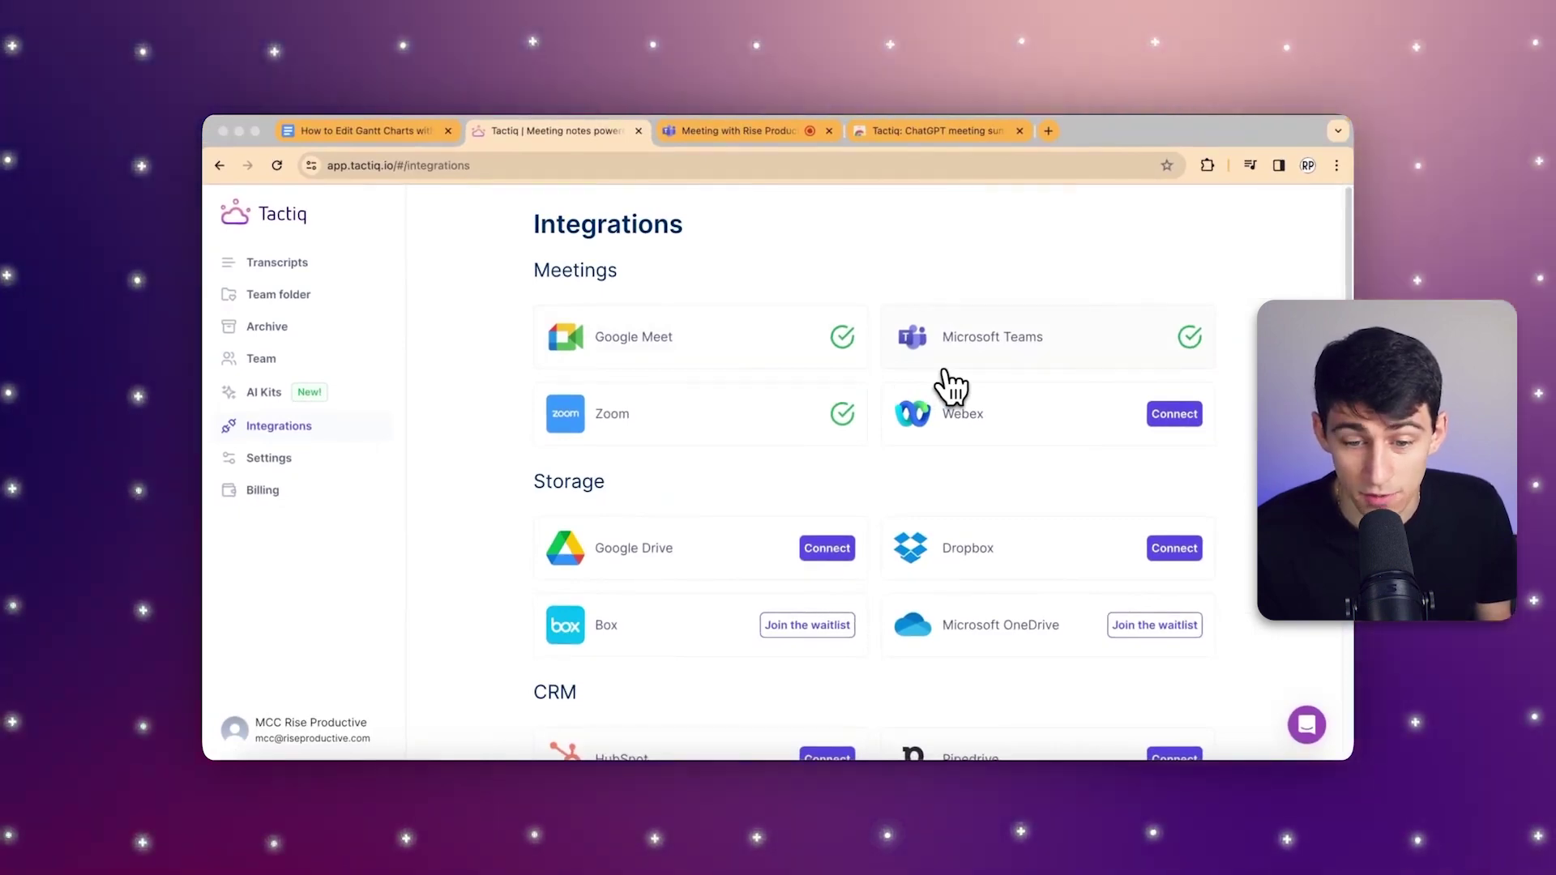
{"action": "left_click", "coordinate": [939, 375]}
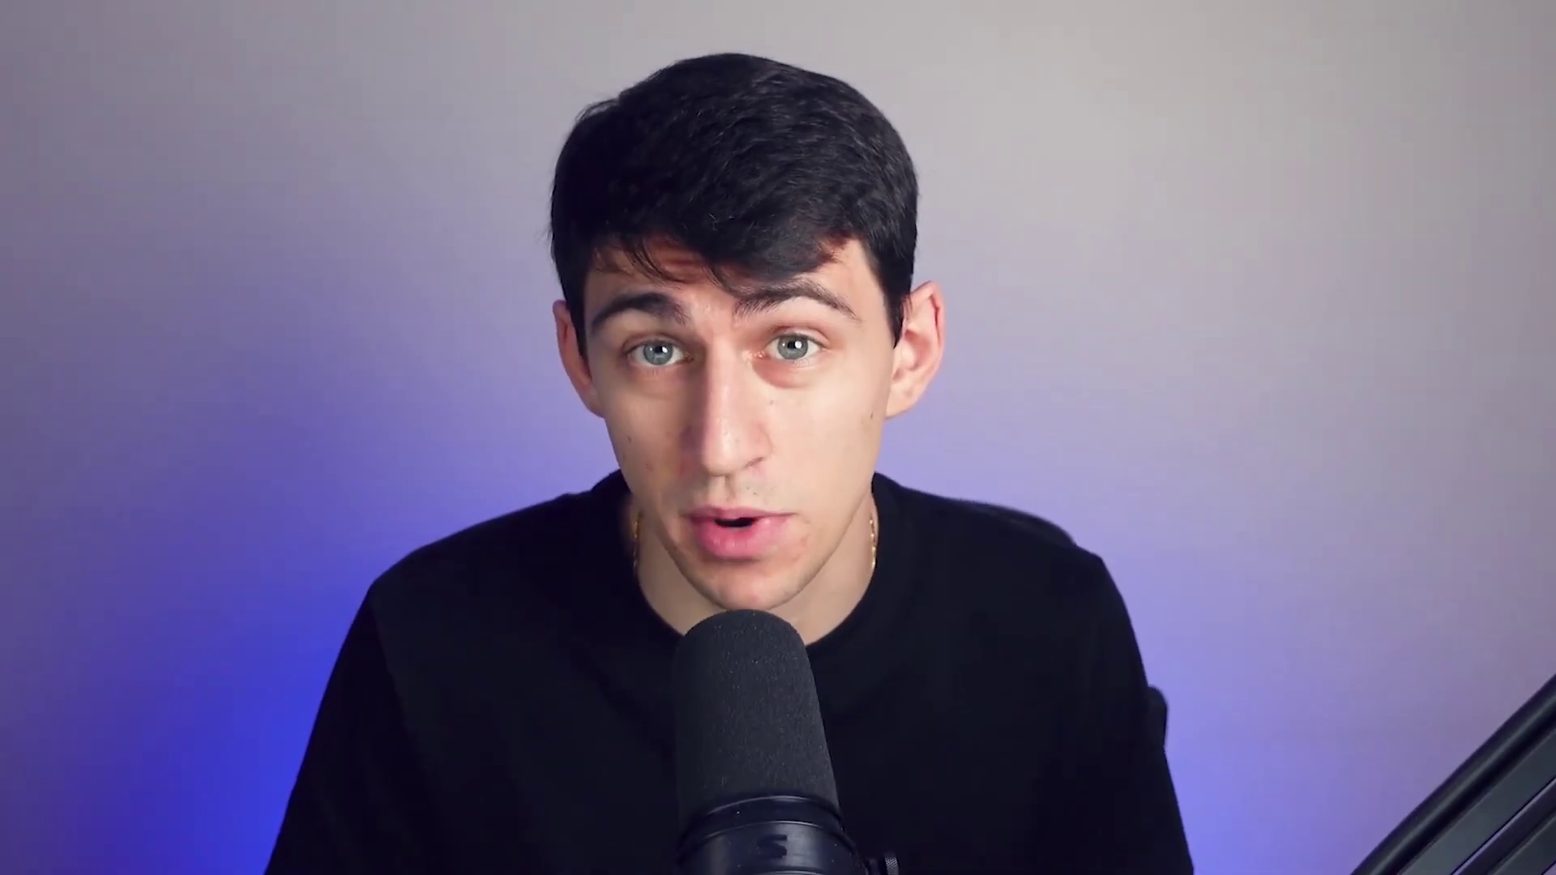
{"action": "left_click", "coordinate": [1100, 261]}
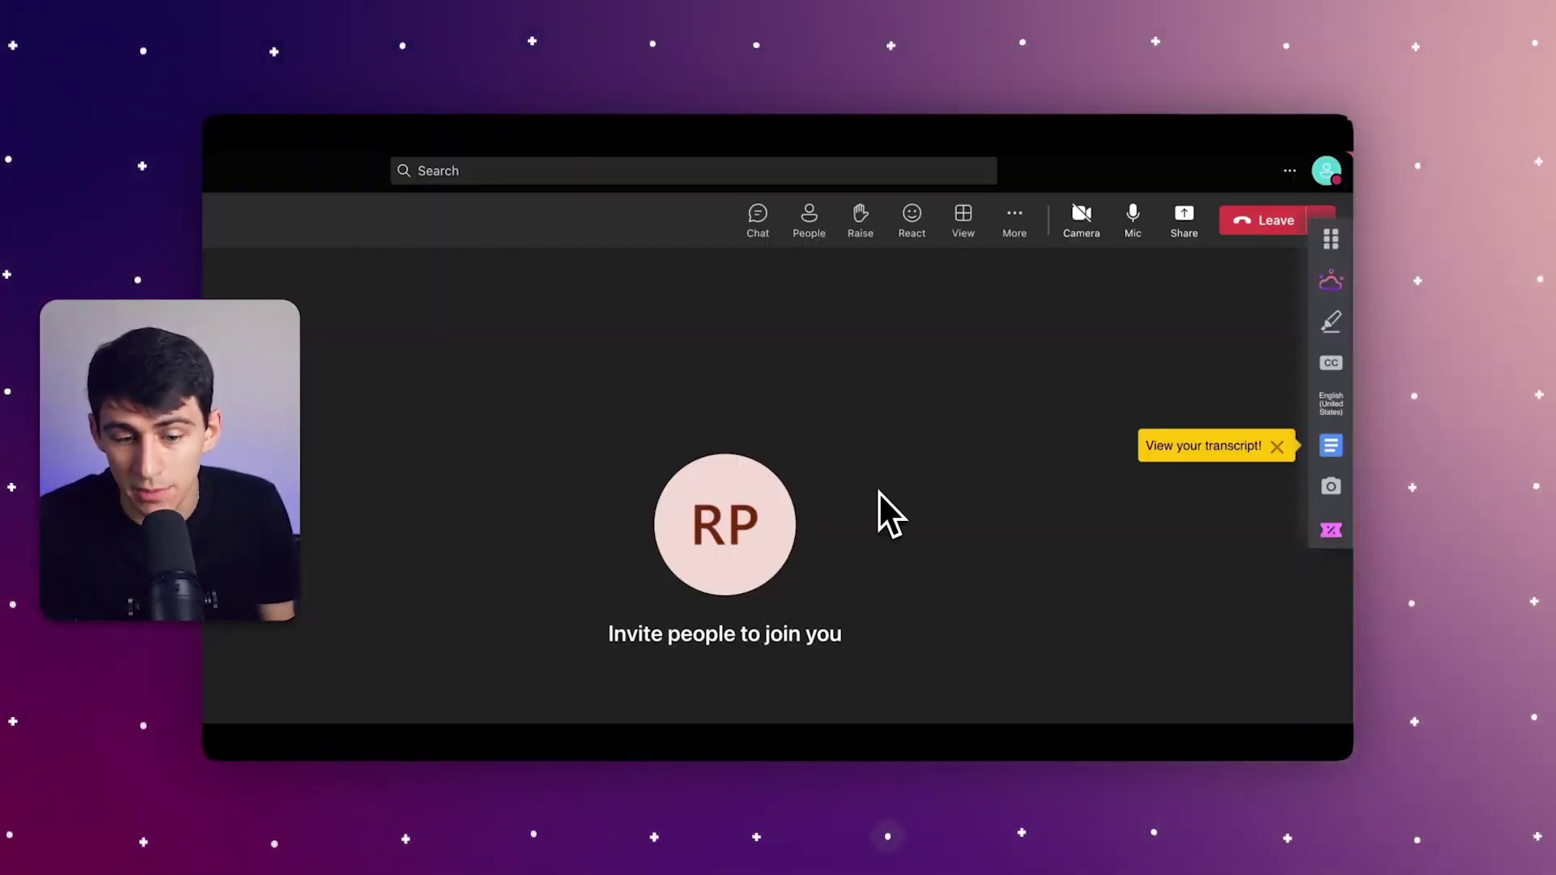
Expand Tactiq's live transcript, close the 'Transcribing: English' banner, then collapse the panel.
{"action": "left_click", "coordinate": [1326, 245]}
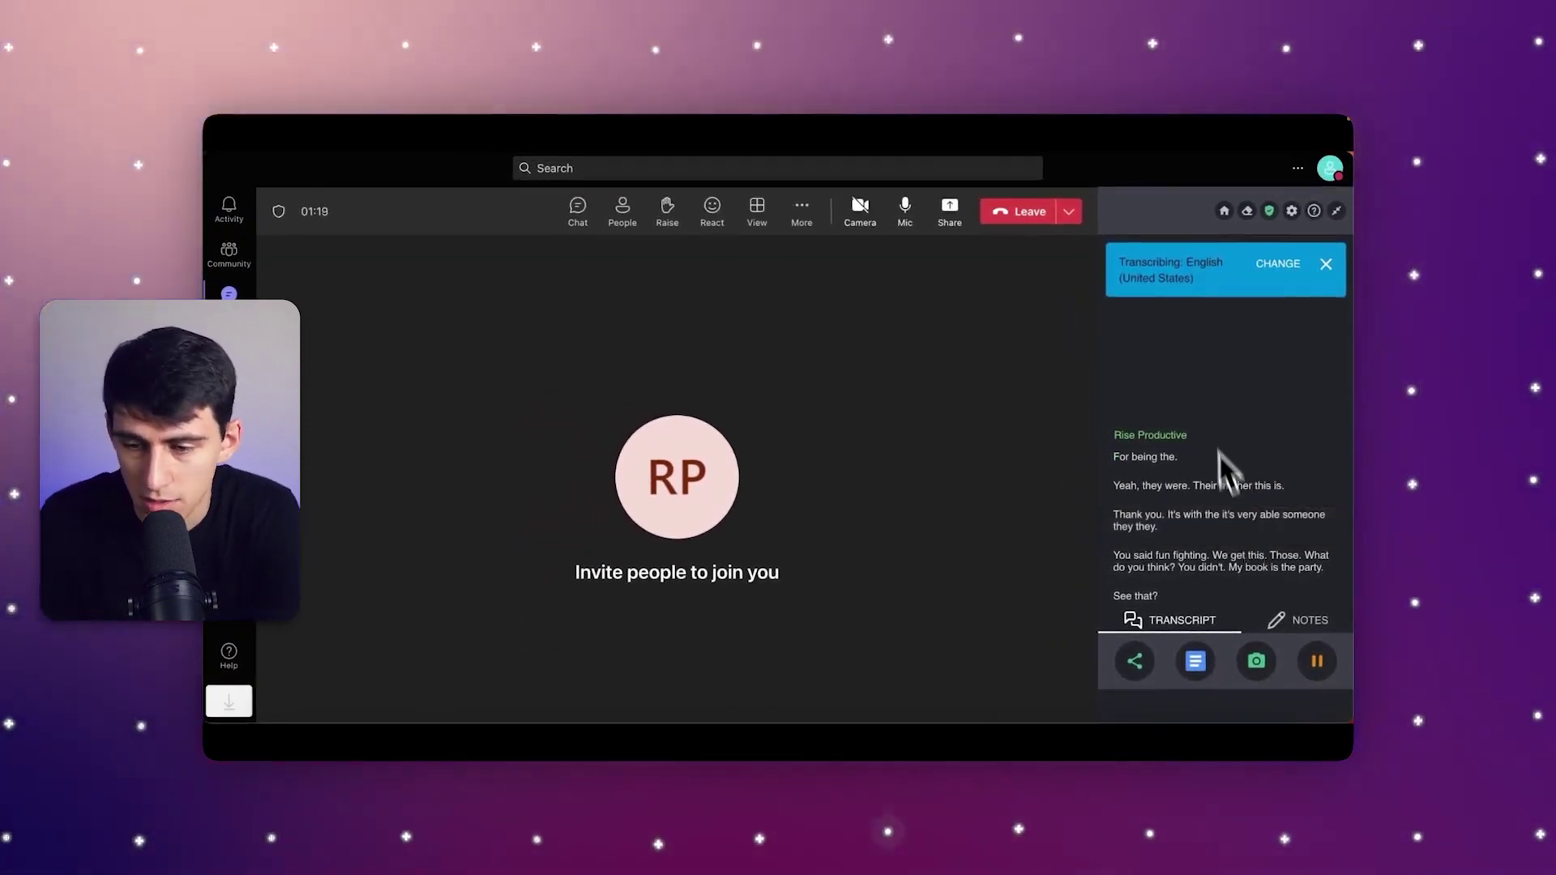
{"action": "left_click", "coordinate": [1325, 263]}
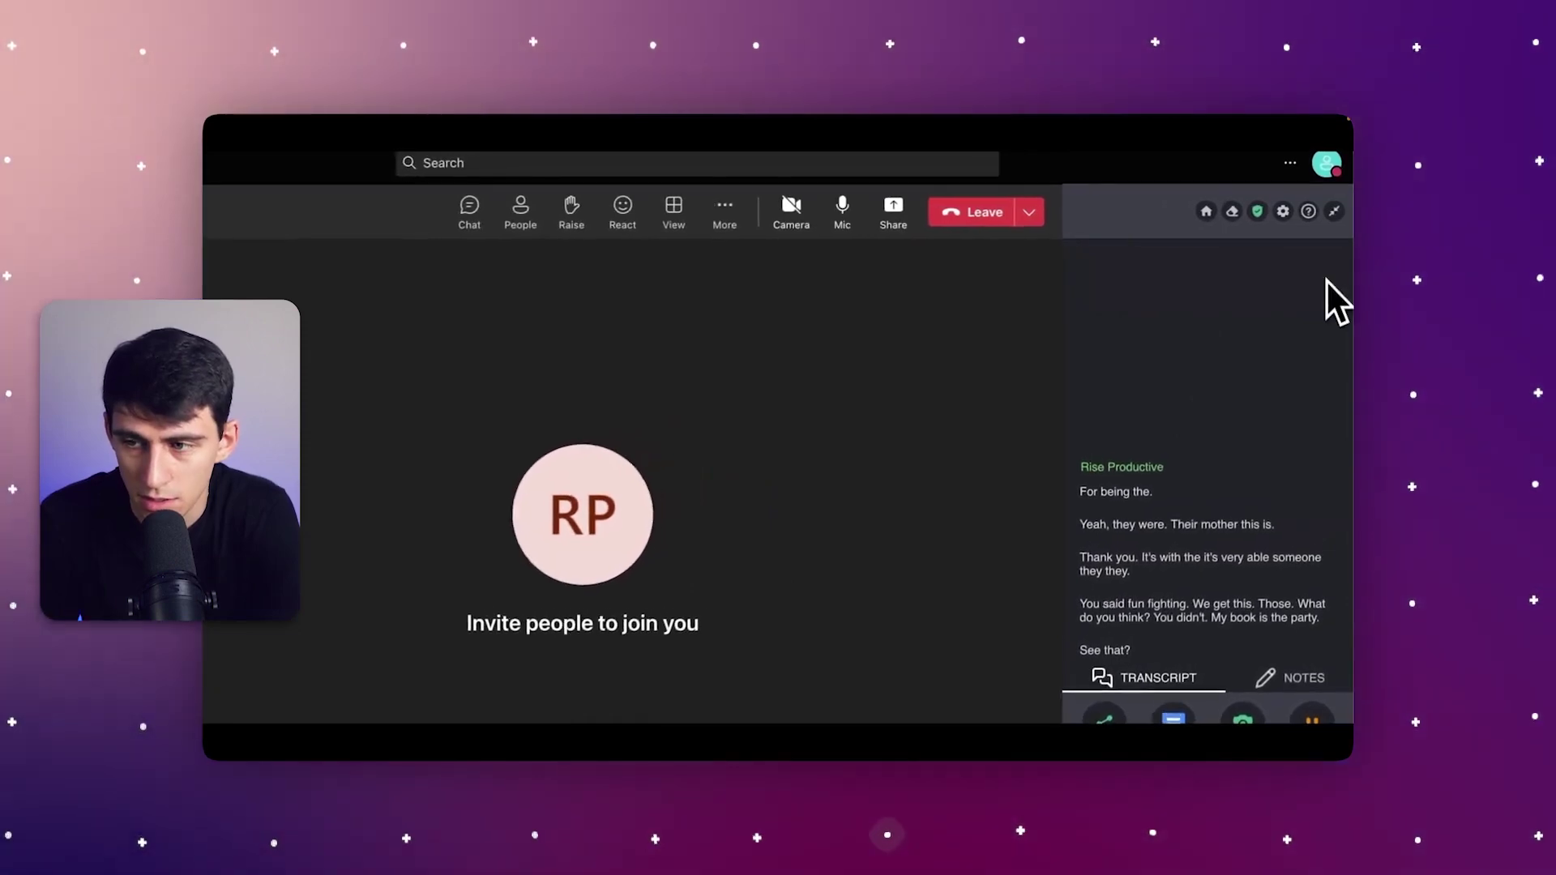
{"action": "left_click", "coordinate": [1332, 213]}
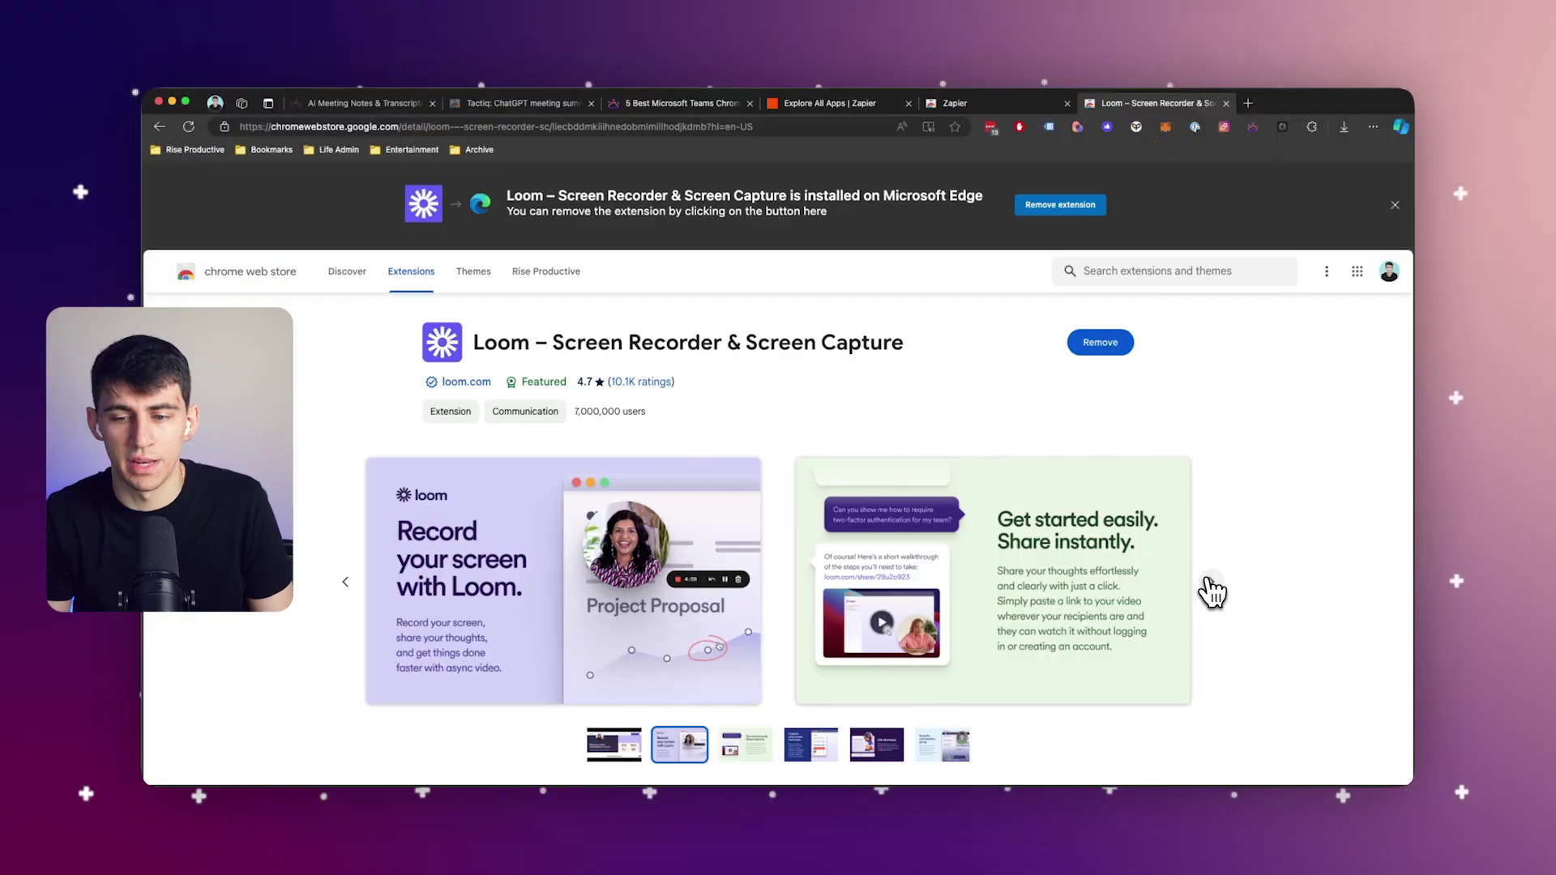
{"action": "key", "text": "alt+space"}
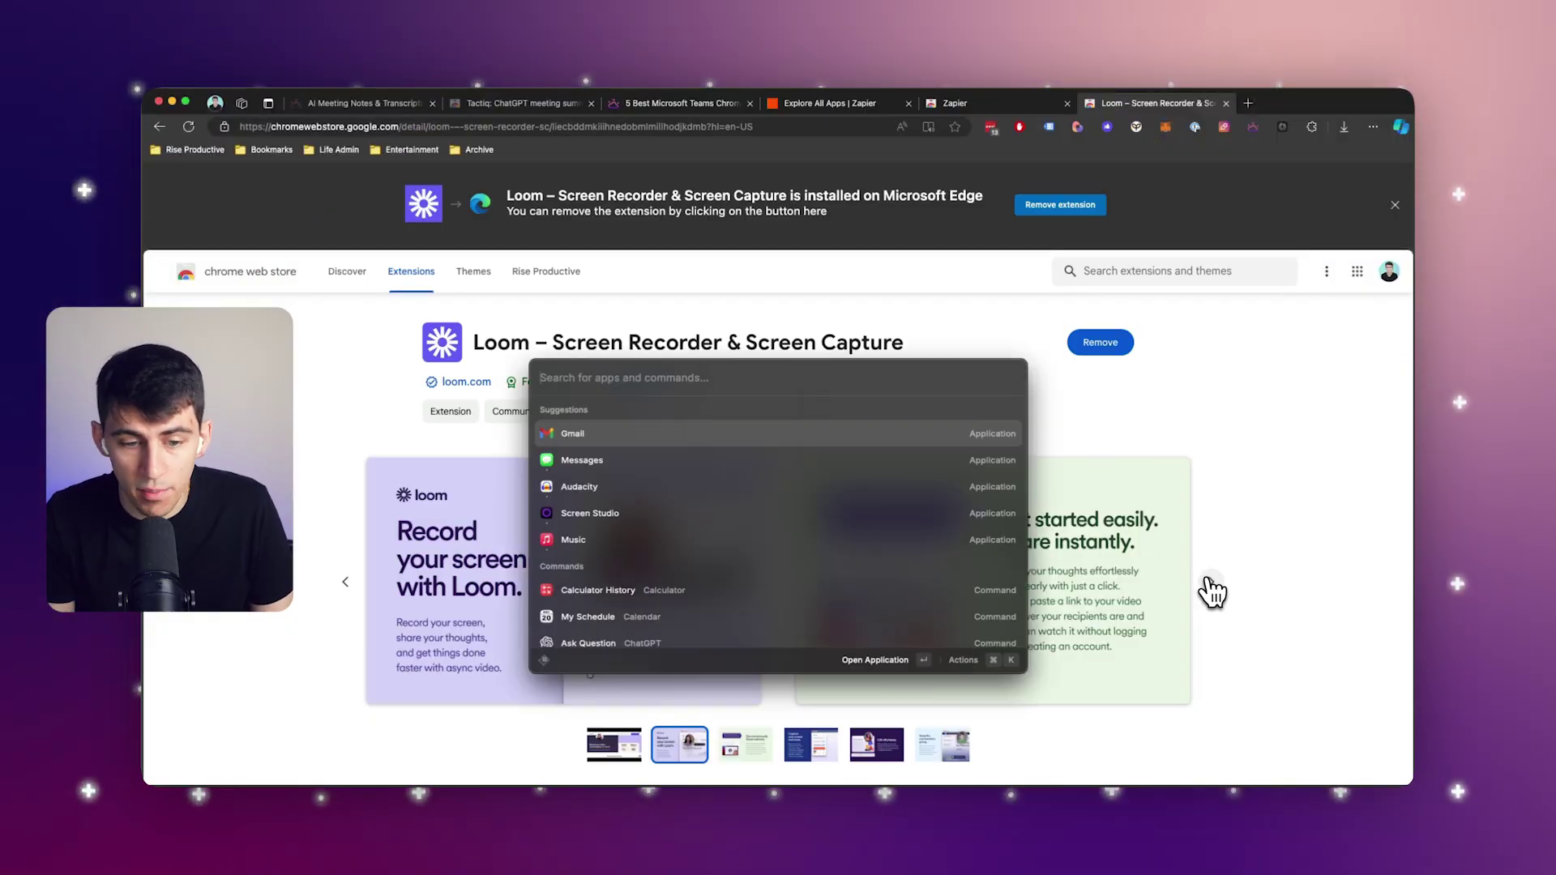
{"action": "type", "text": "loom"}
{"action": "key", "text": "Return"}
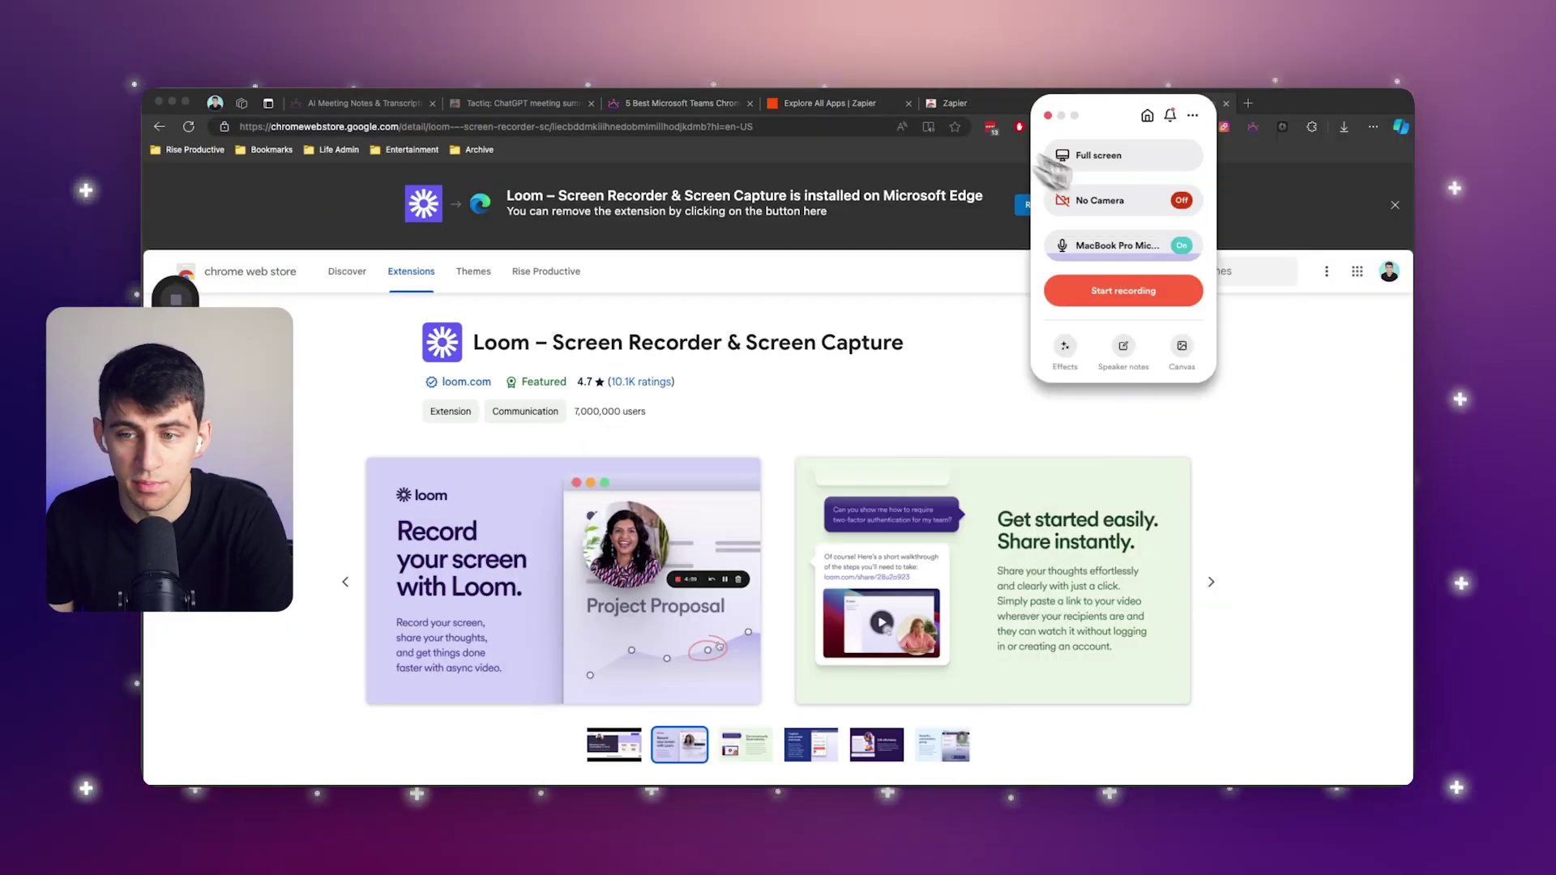
{"action": "left_click_drag", "start_coordinate": [1122, 122], "coordinate": [1221, 225]}
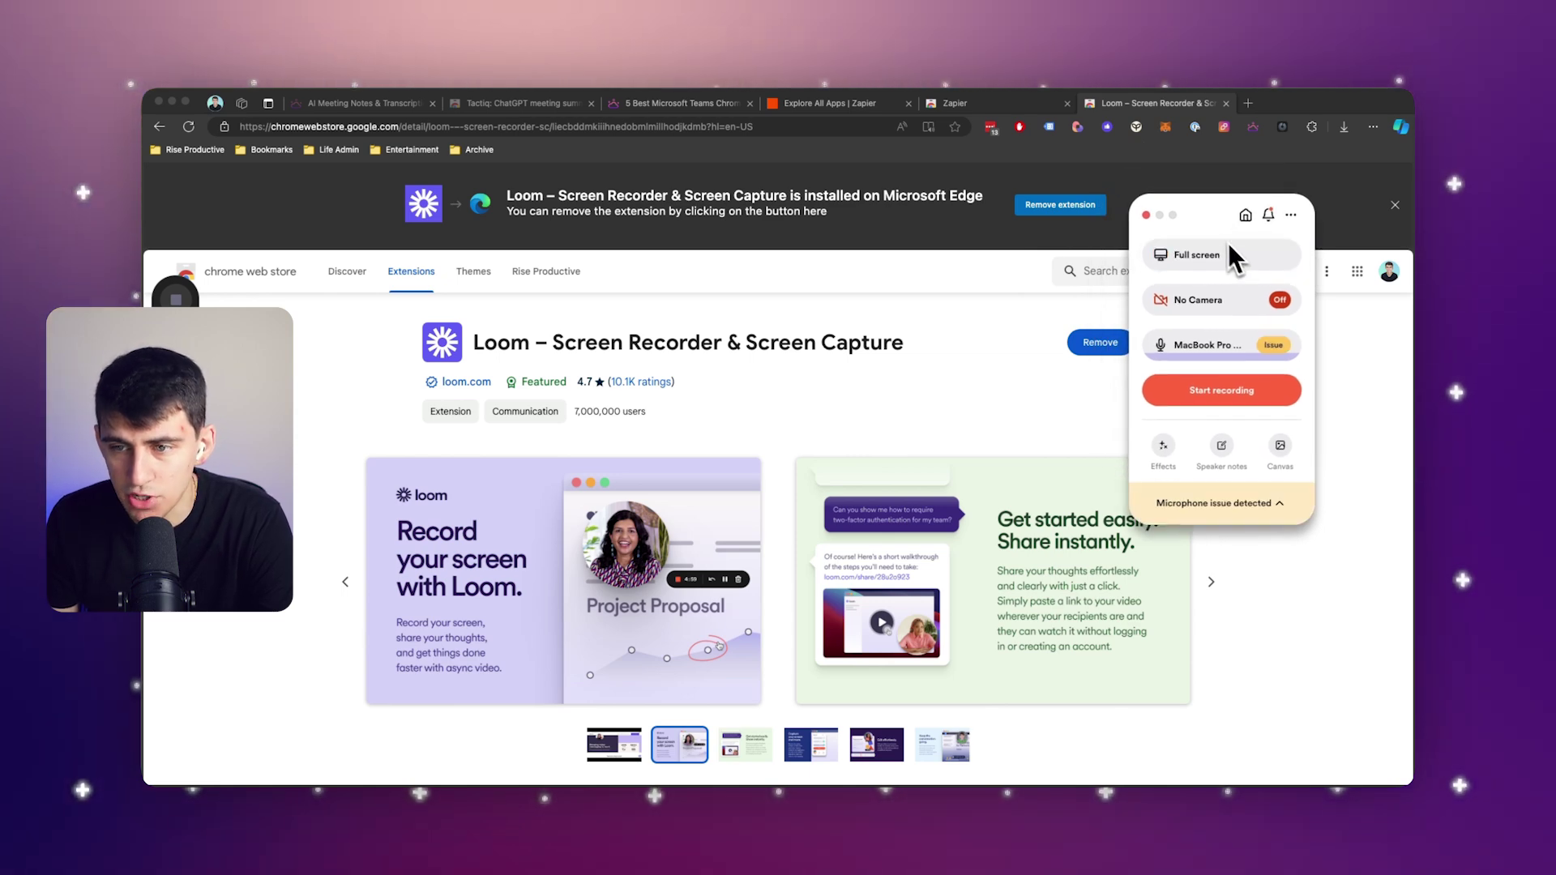
{"action": "left_click", "coordinate": [1179, 232]}
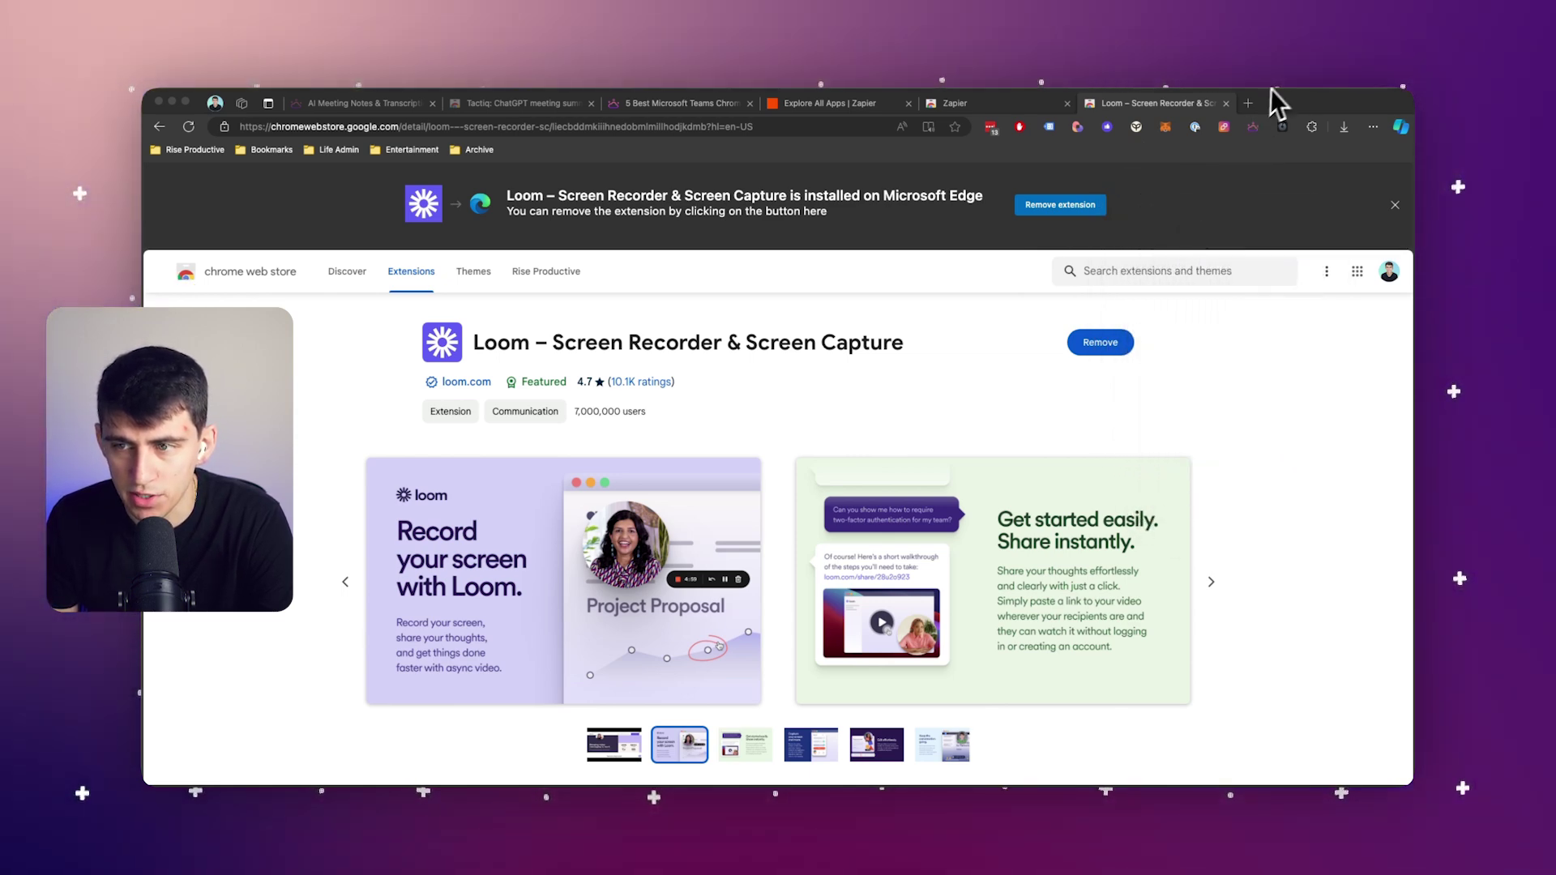
{"action": "left_click", "coordinate": [1313, 127]}
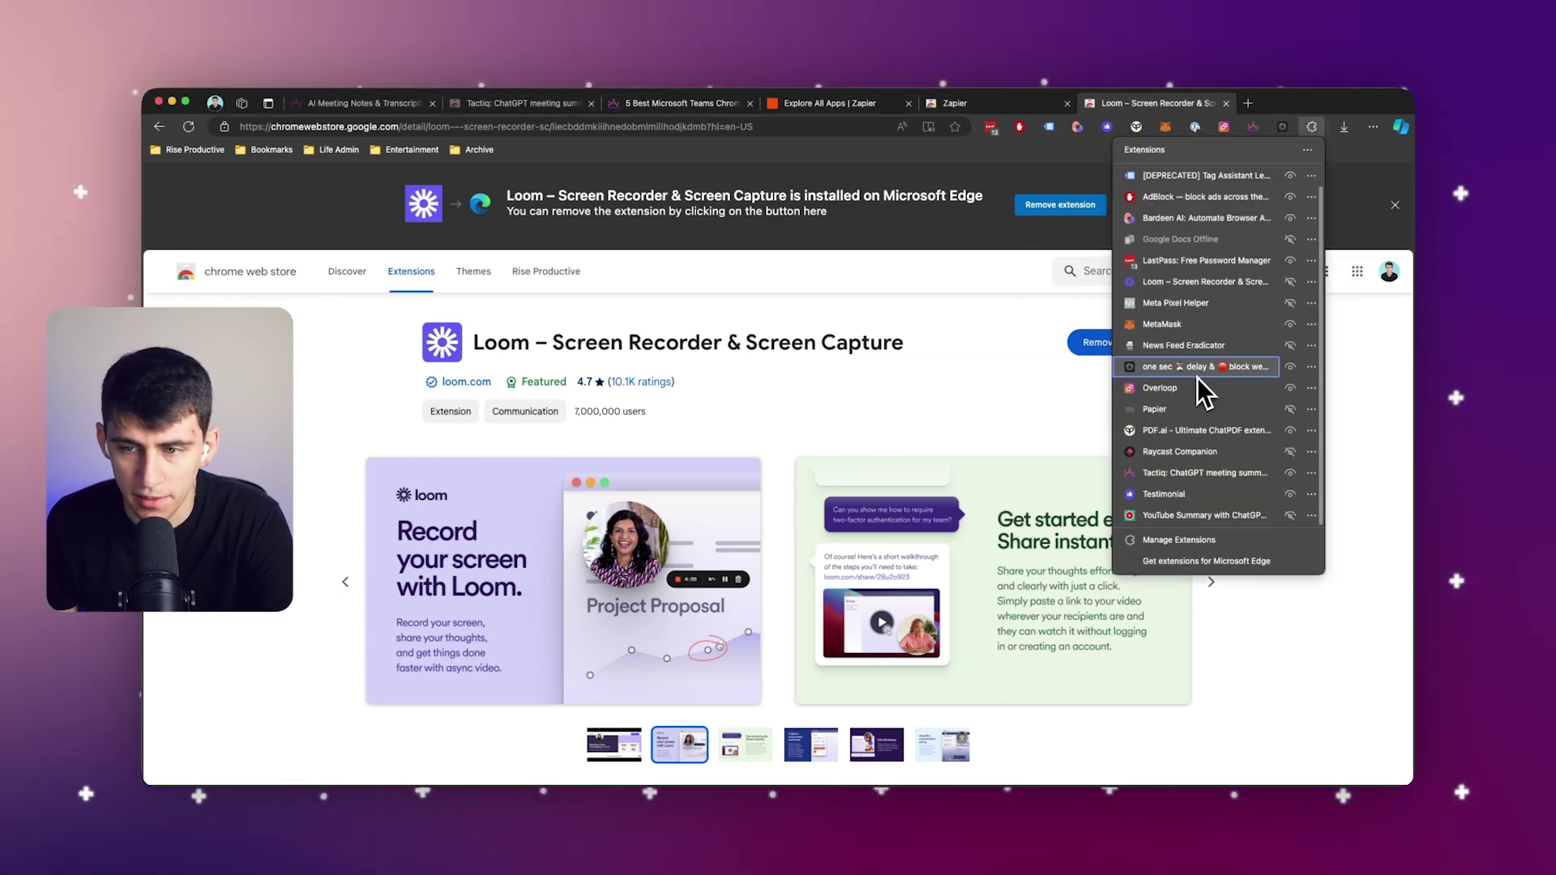
{"action": "left_click", "coordinate": [1198, 378]}
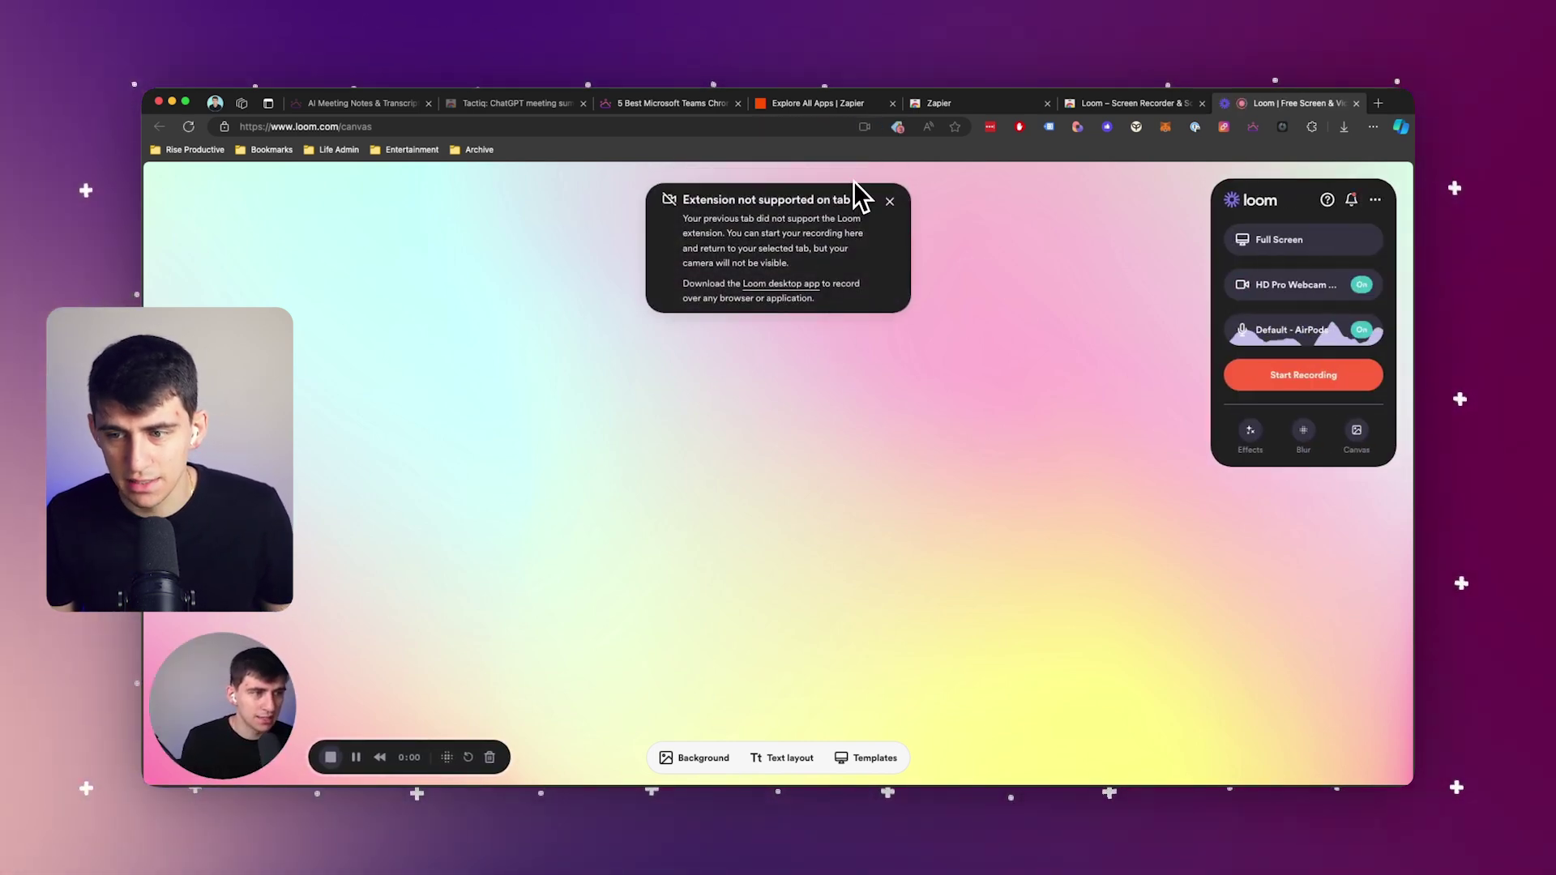
{"action": "left_click", "coordinate": [888, 200]}
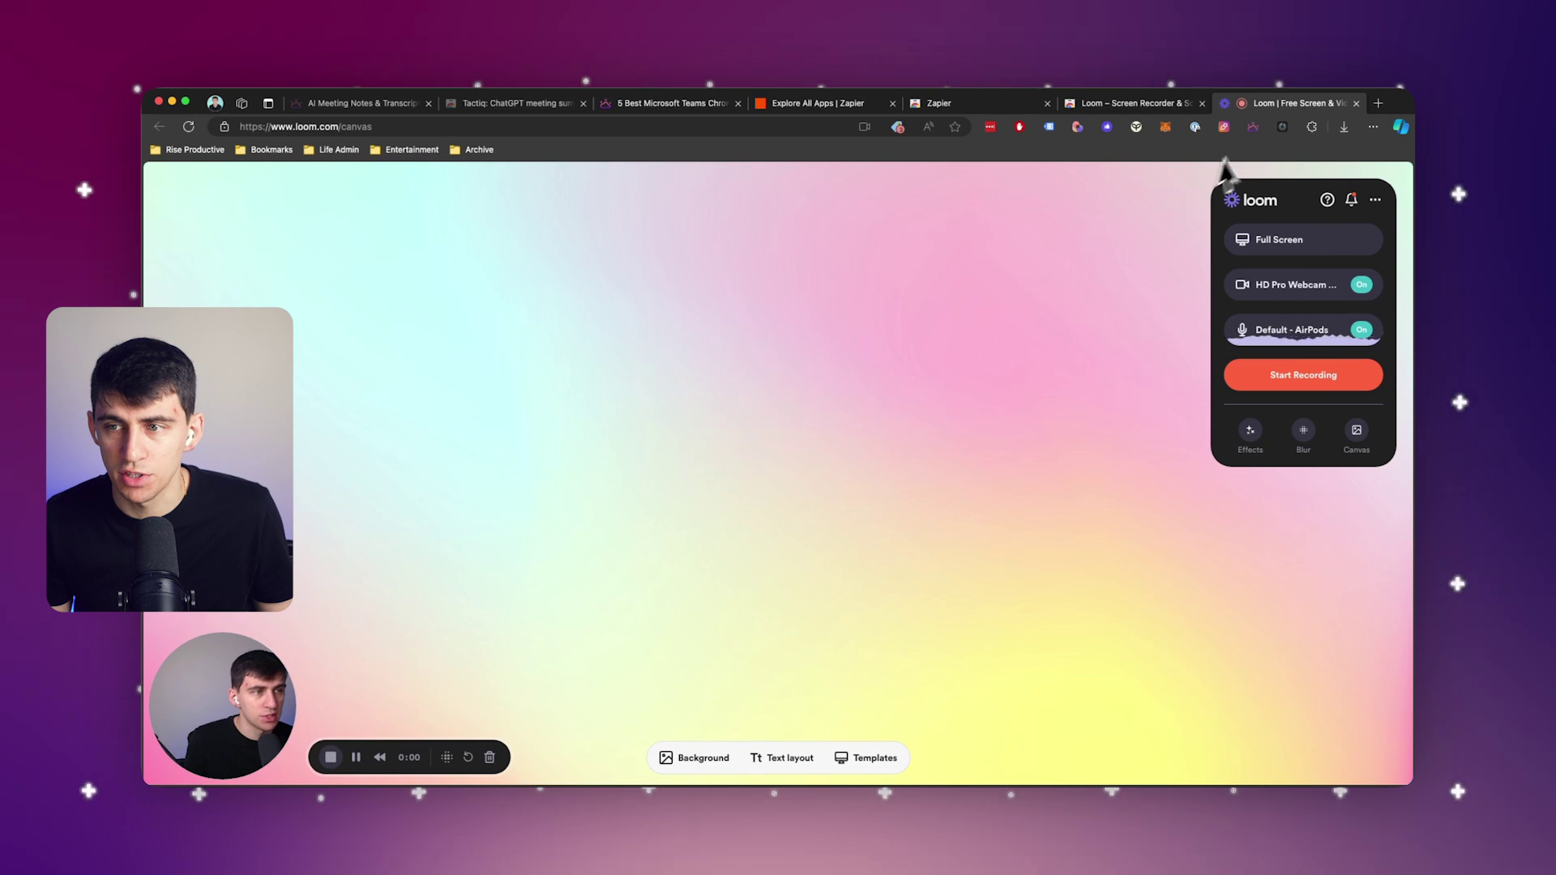
{"action": "left_click", "coordinate": [1358, 105]}
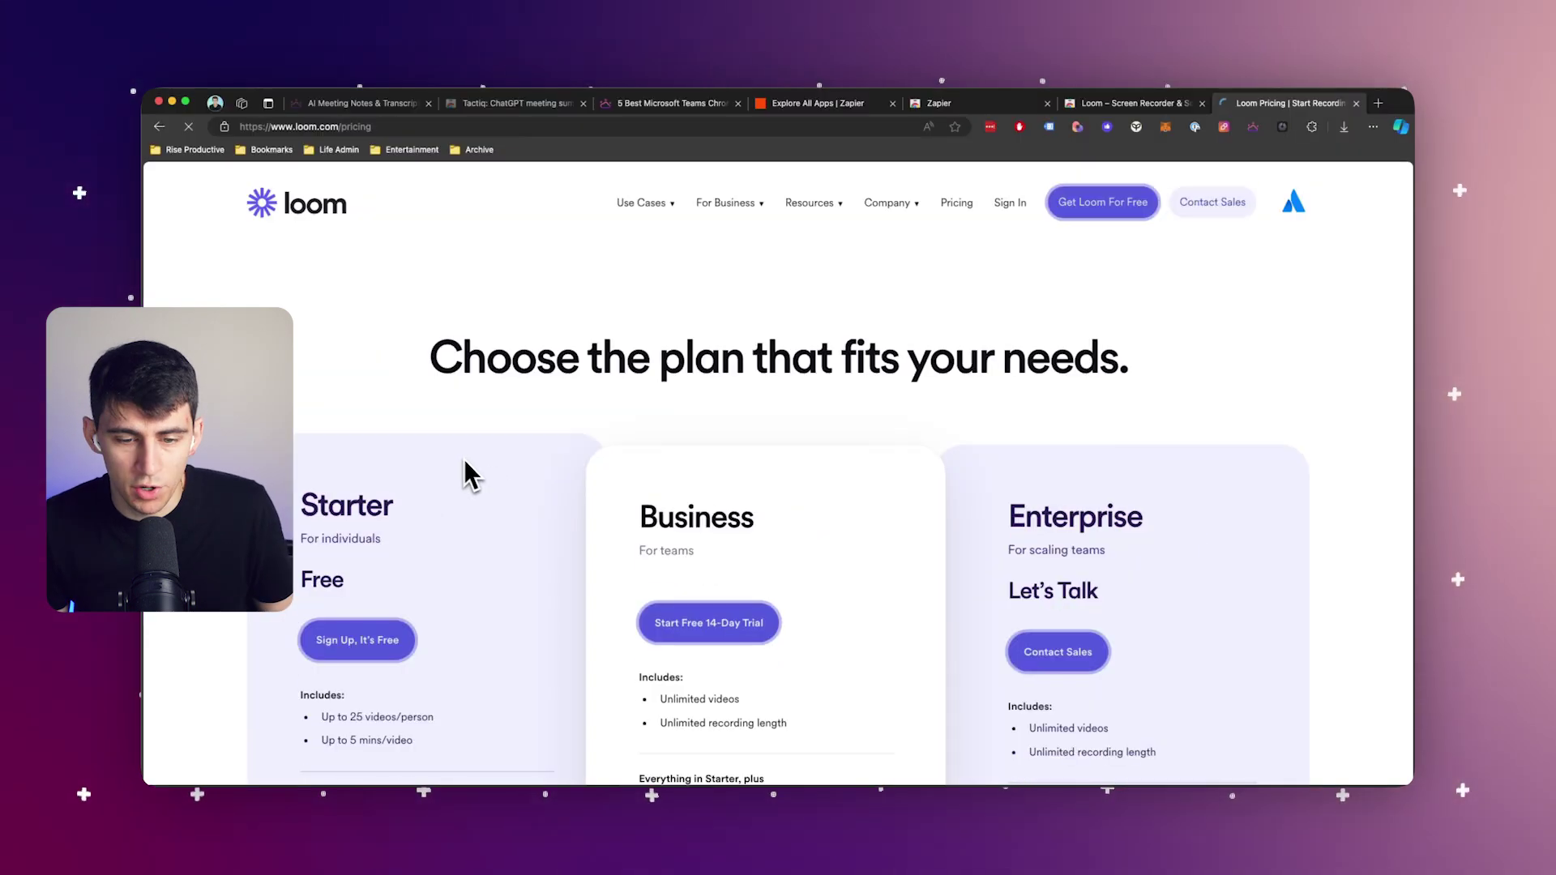
Scroll Loom's pricing page to the Starter, Business and Enterprise feature lists.
{"action": "scroll", "coordinate": [719, 523], "scroll_direction": "down", "scroll_amount": 5}
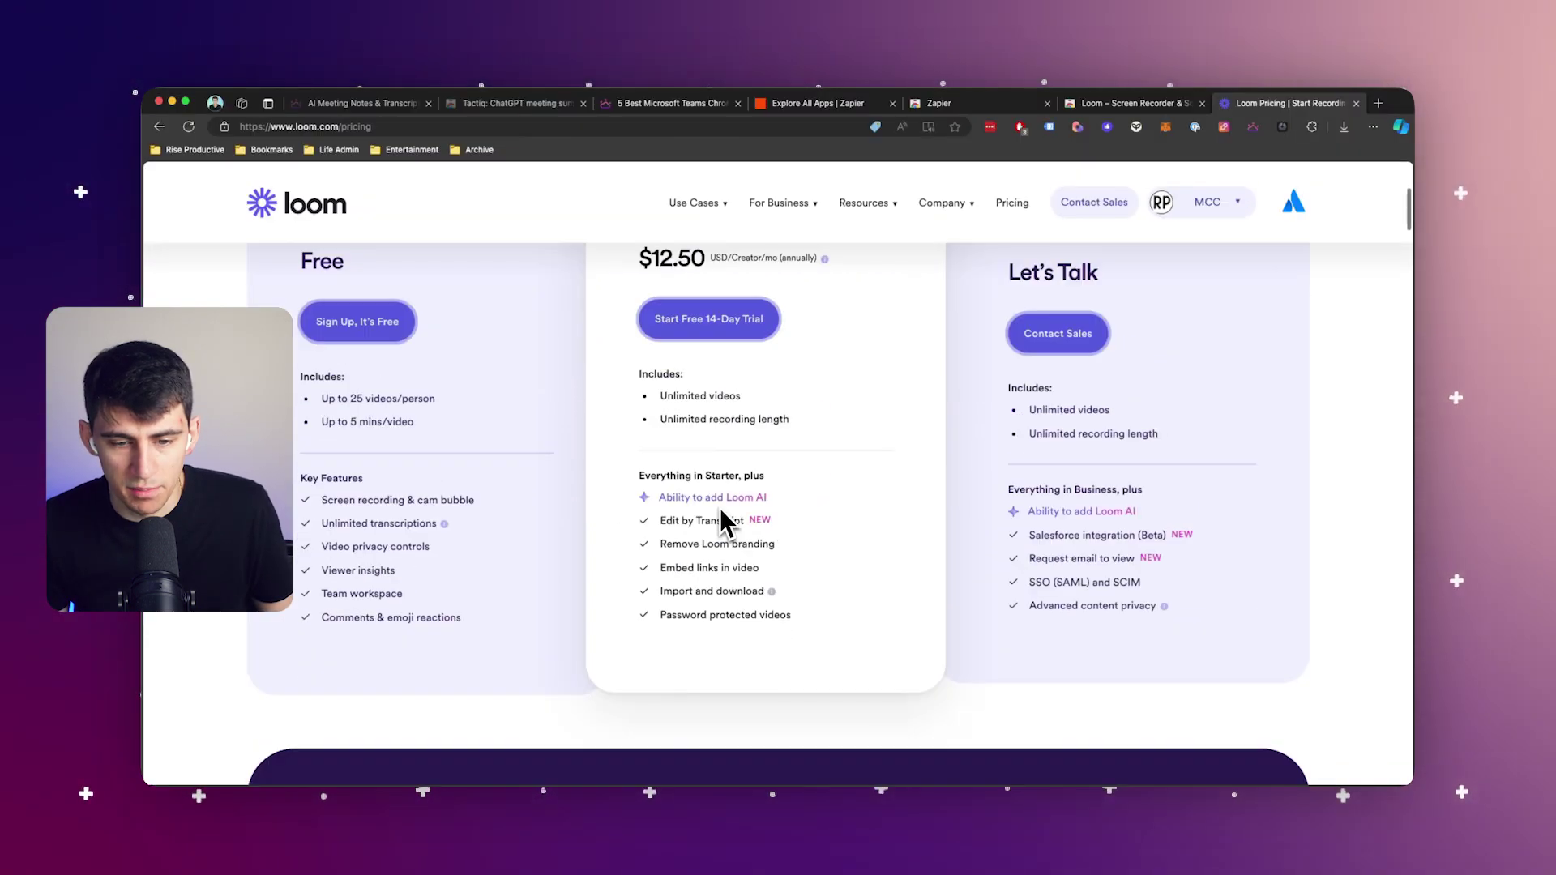
{"action": "scroll", "coordinate": [721, 511], "scroll_direction": "up", "scroll_amount": 4}
{"action": "scroll", "coordinate": [697, 528], "scroll_direction": "down", "scroll_amount": 1}
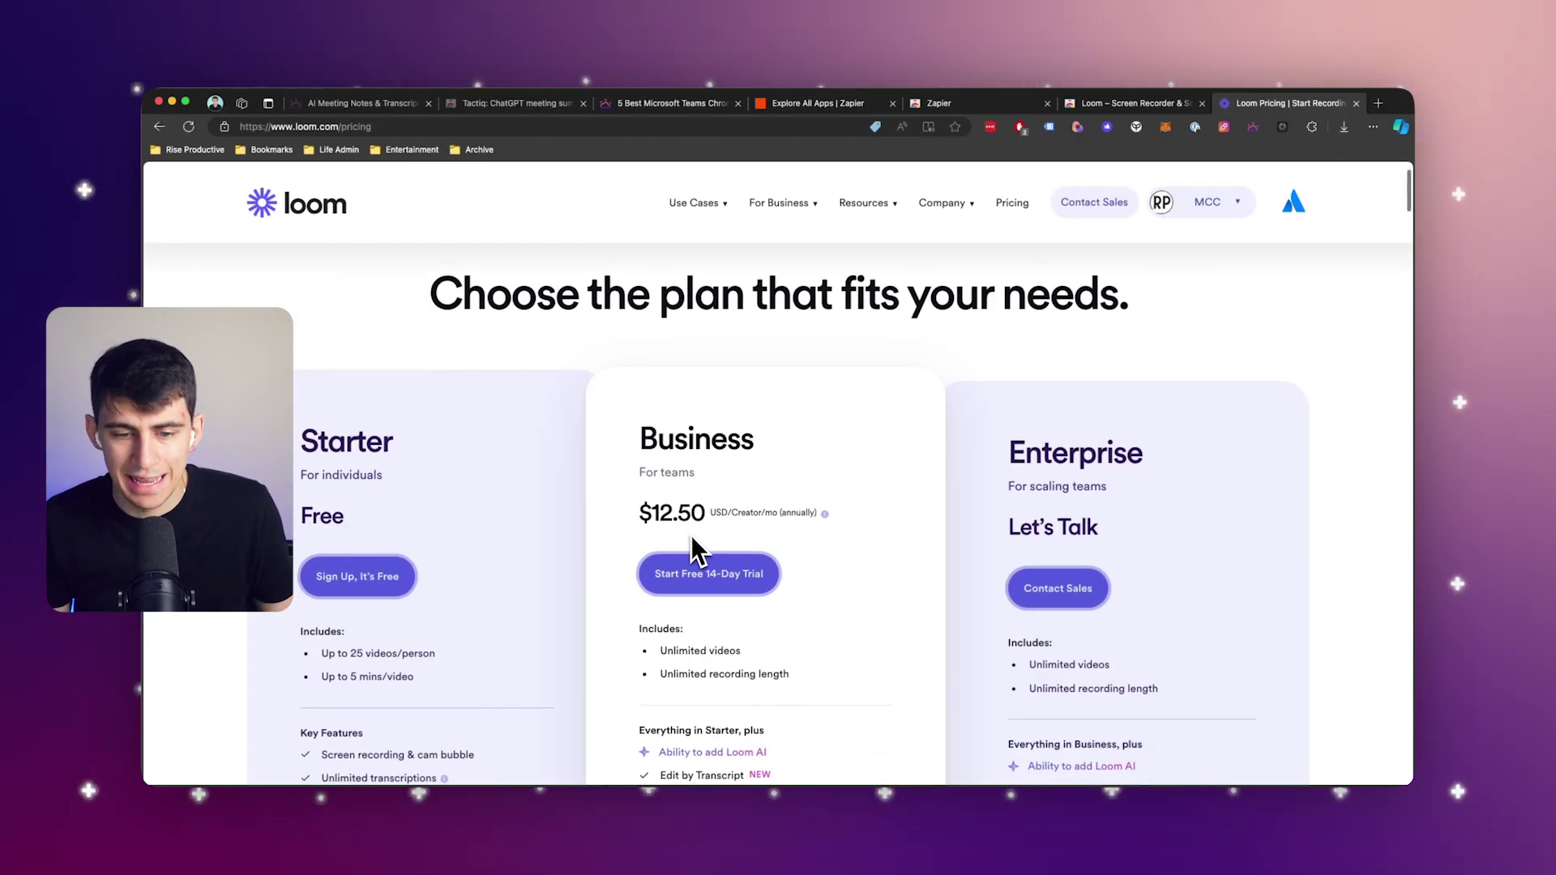
{"action": "scroll", "coordinate": [965, 530], "scroll_direction": "down", "scroll_amount": 5}
{"action": "scroll", "coordinate": [964, 530], "scroll_direction": "up", "scroll_amount": 6}
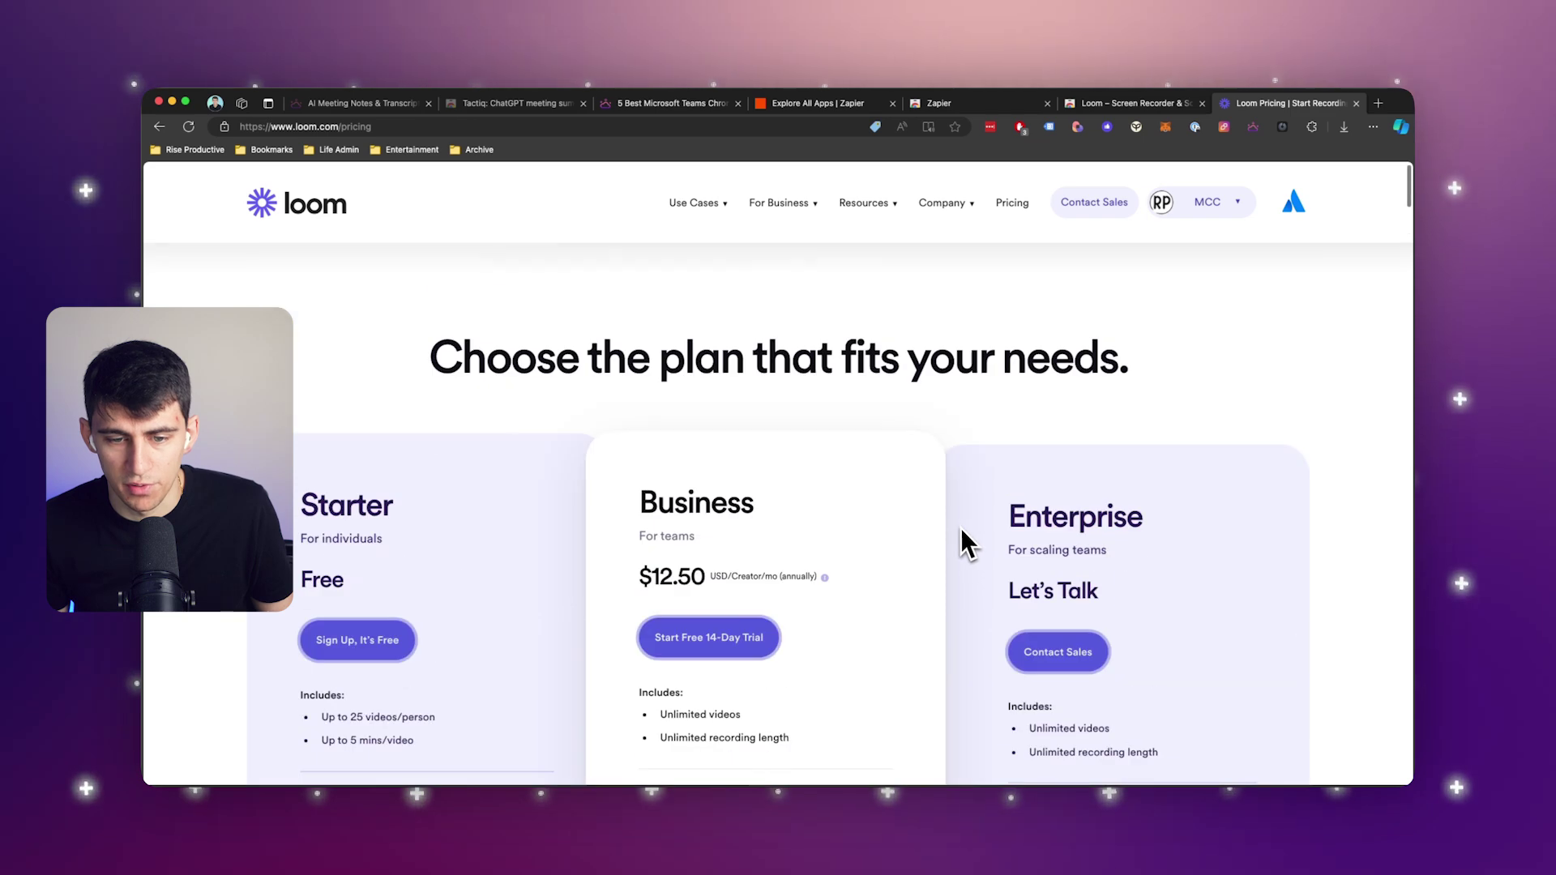
{"action": "scroll", "coordinate": [794, 511], "scroll_direction": "down", "scroll_amount": 5}
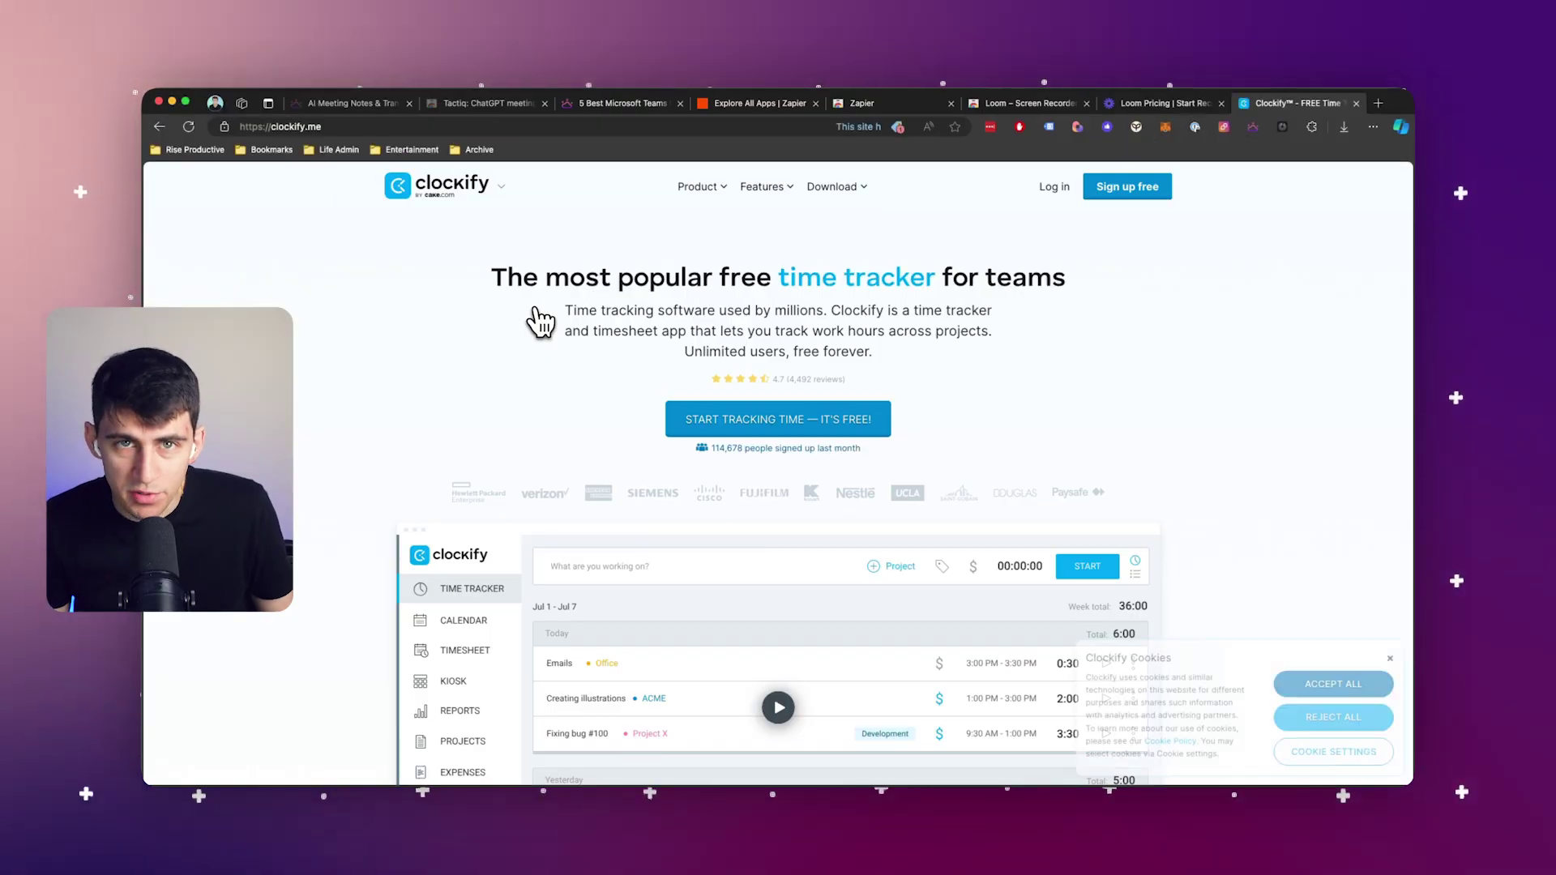
Scroll Clockify's homepage past the time-tracker demo to the Time management features heading.
{"action": "scroll", "coordinate": [1110, 466], "scroll_direction": "down", "scroll_amount": 2}
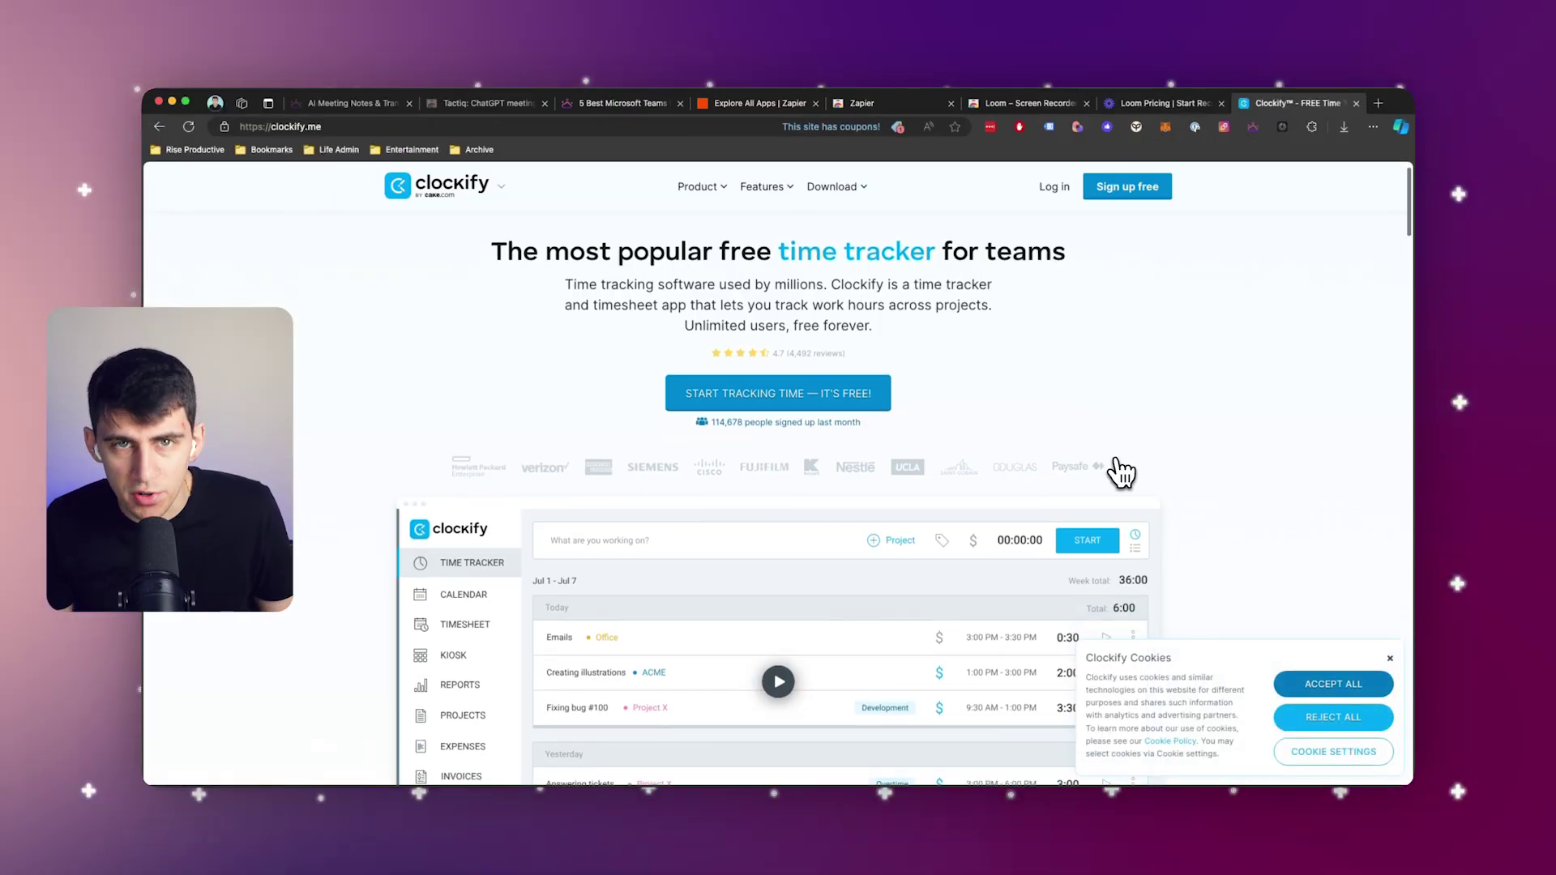
{"action": "scroll", "coordinate": [1158, 510], "scroll_direction": "down", "scroll_amount": 2}
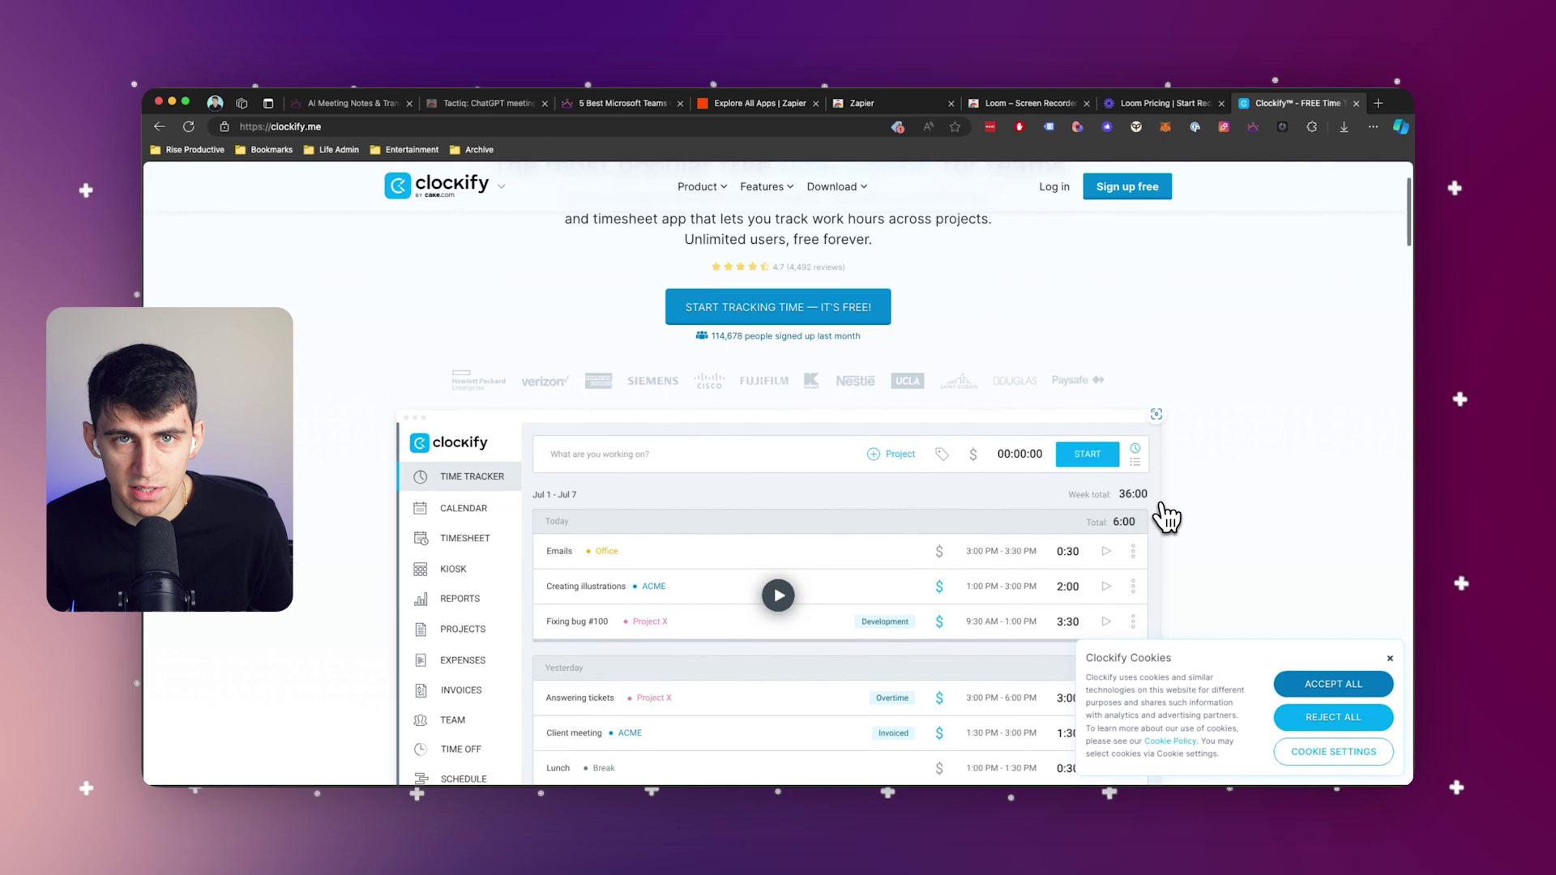
{"action": "scroll", "coordinate": [1161, 515], "scroll_direction": "down", "scroll_amount": 3}
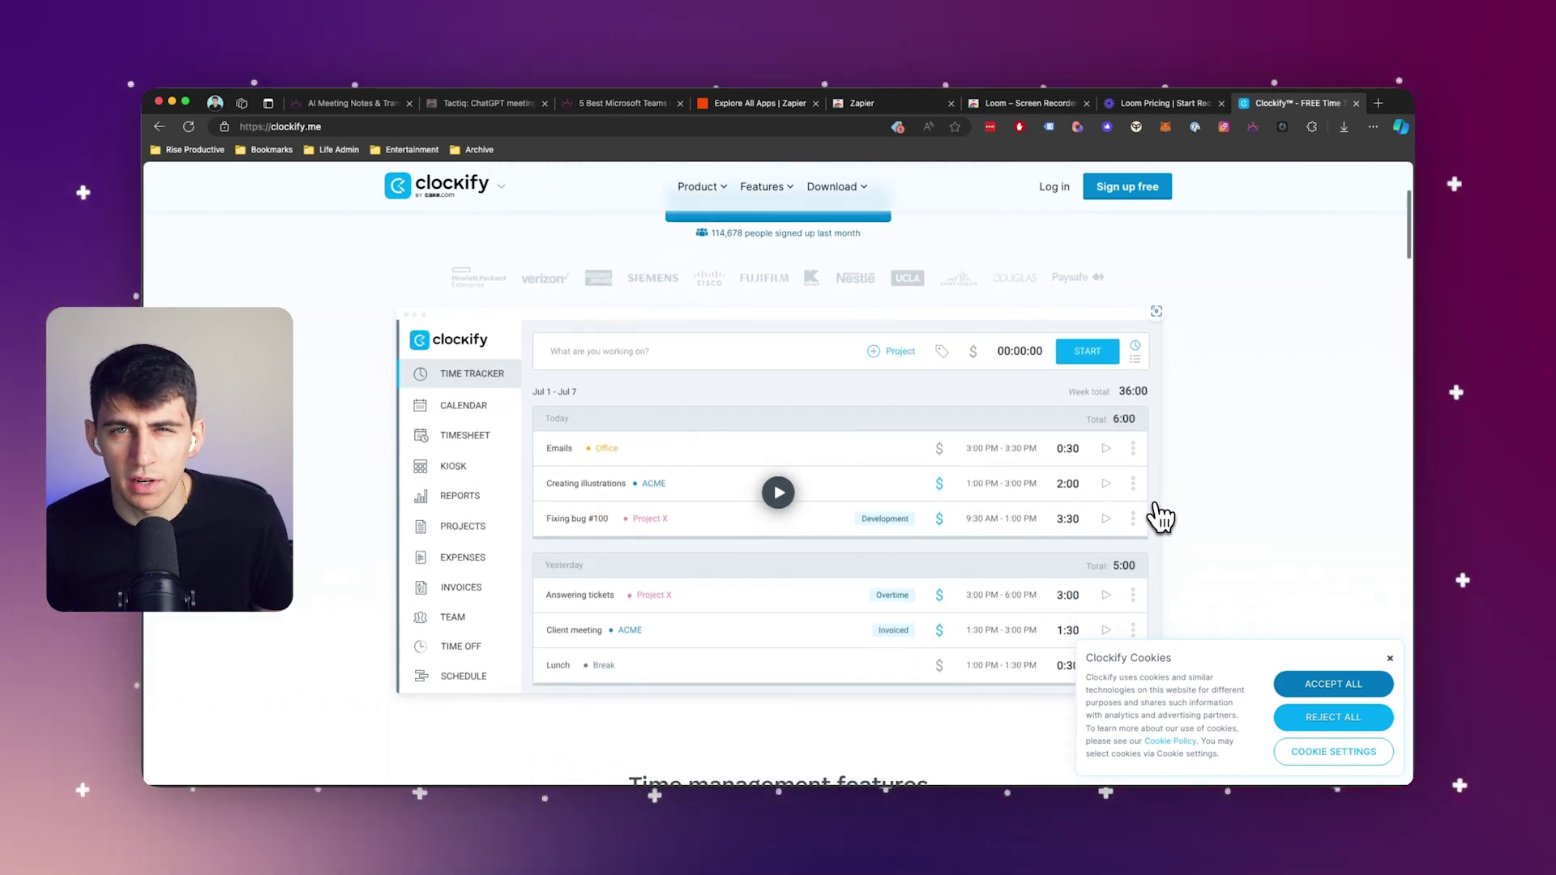
{"action": "scroll", "coordinate": [1159, 515], "scroll_direction": "down", "scroll_amount": 1}
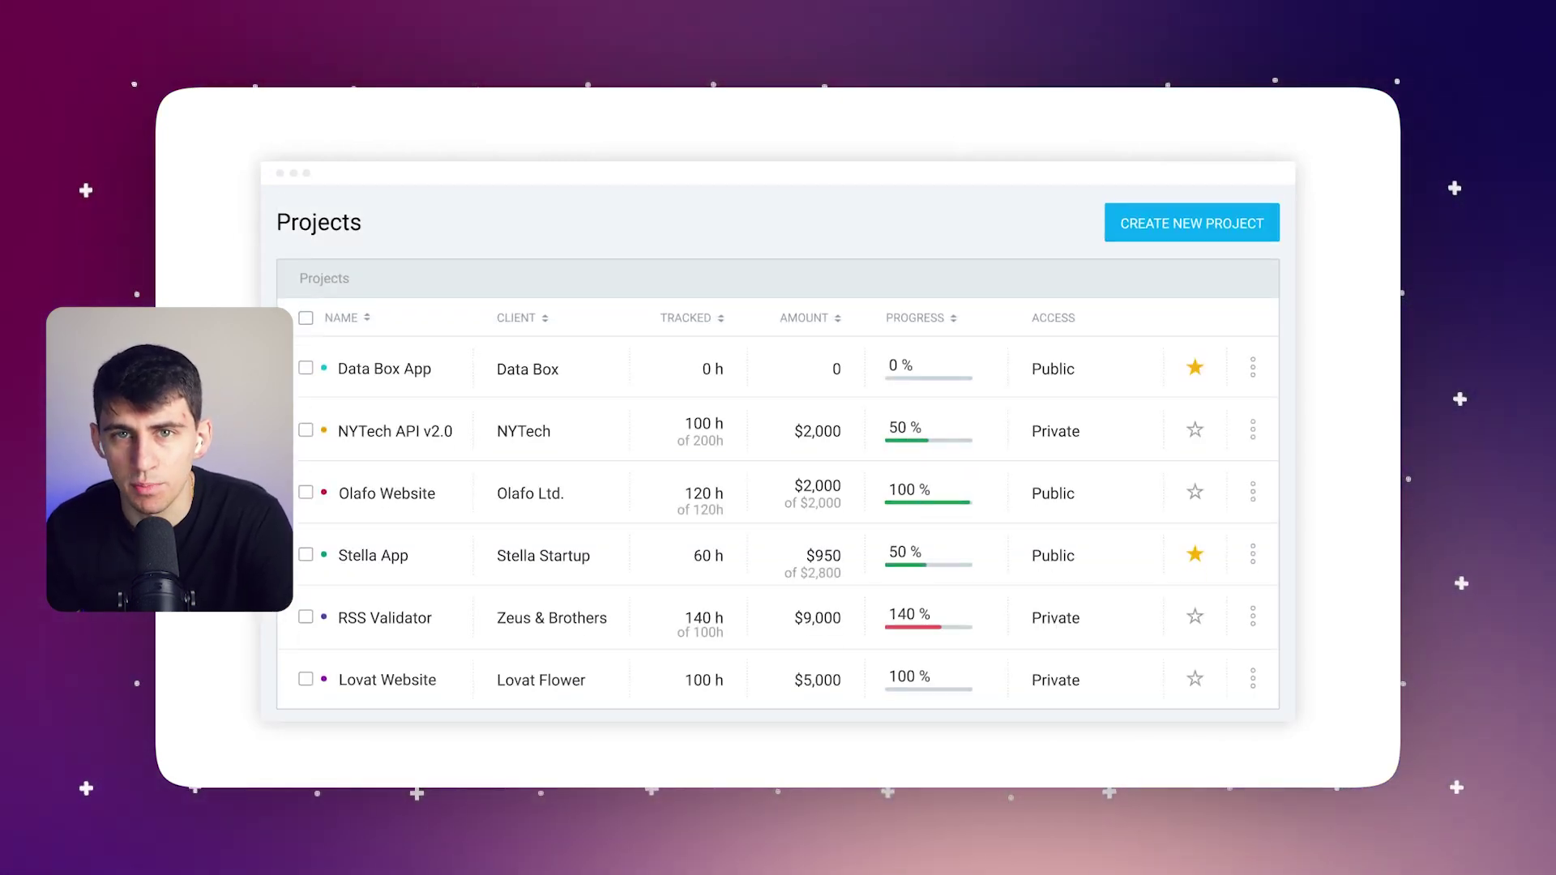
Create the public project 'Stella - Plaky Integration' from the Priority projects template.
{"action": "left_click", "coordinate": [1238, 236]}
{"action": "left_click", "coordinate": [1005, 479]}
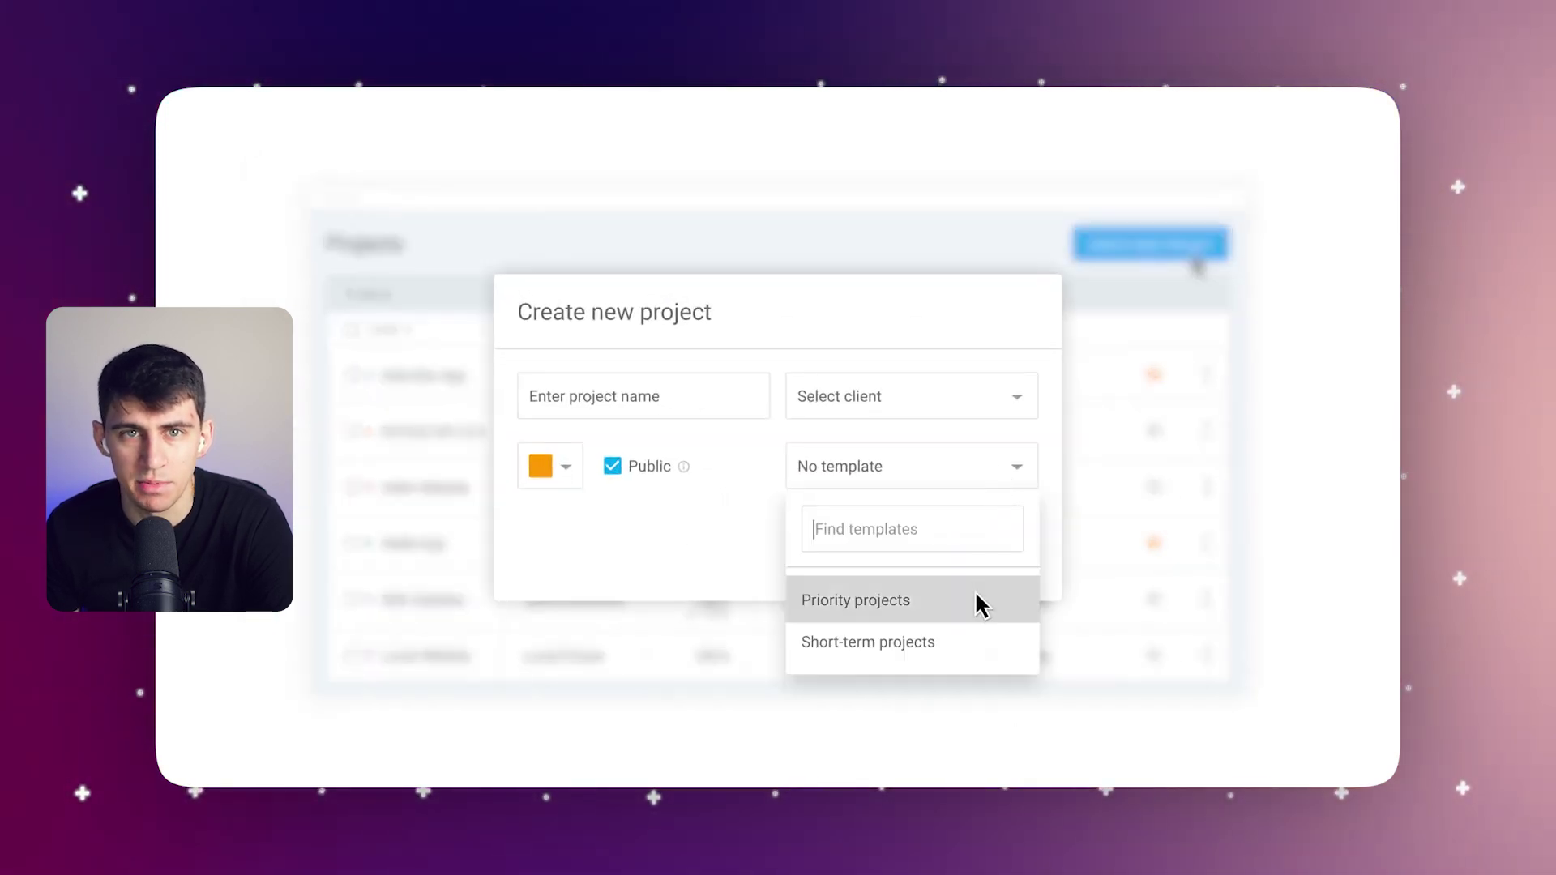
{"action": "left_click", "coordinate": [983, 598]}
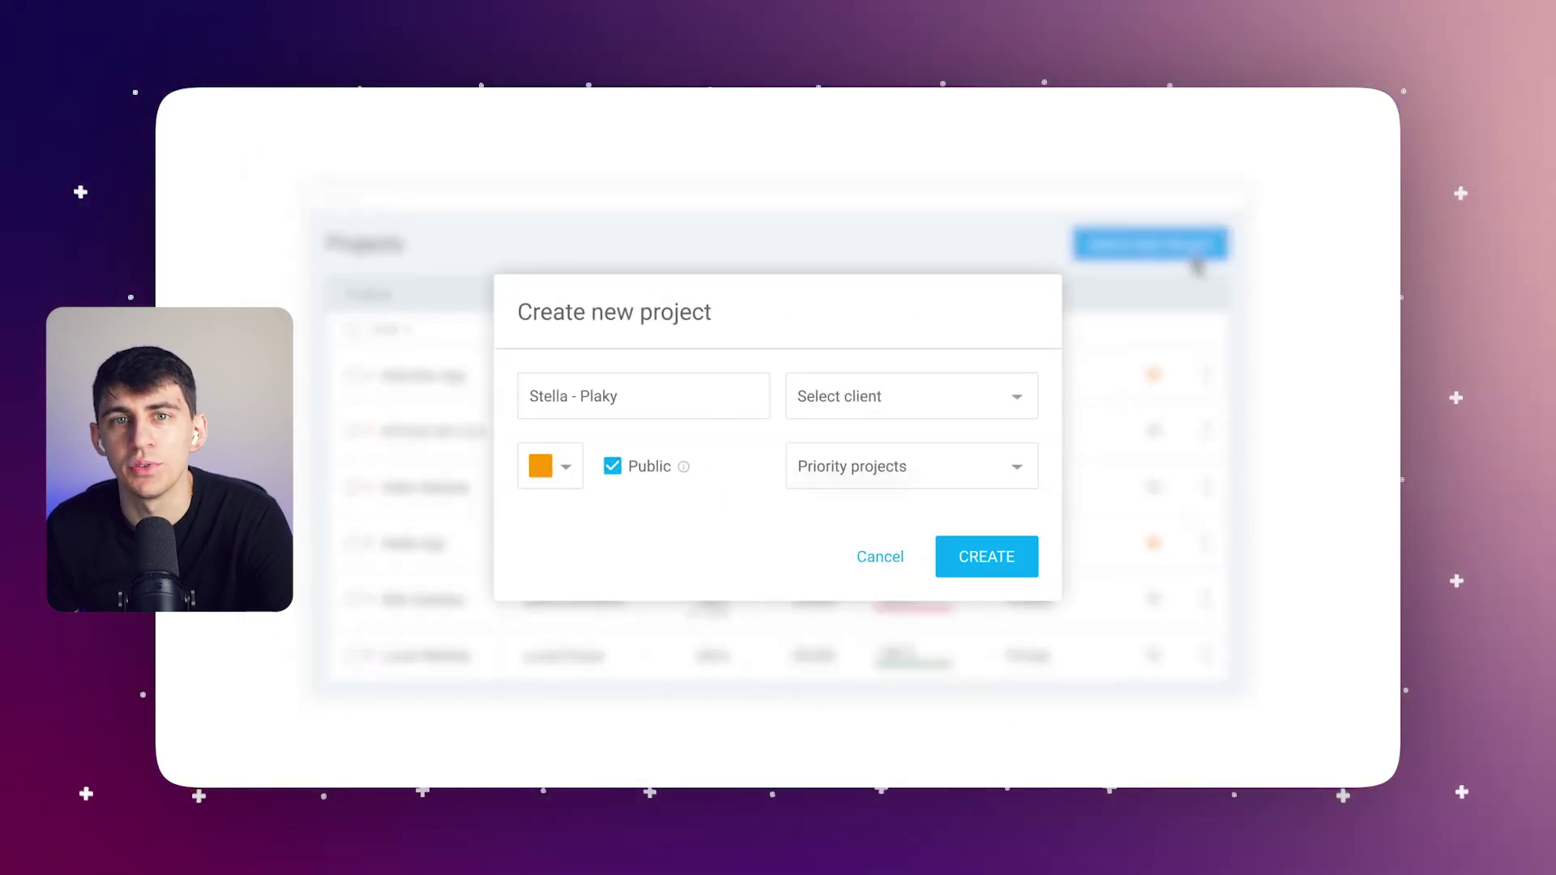
{"action": "left_click", "coordinate": [947, 566]}
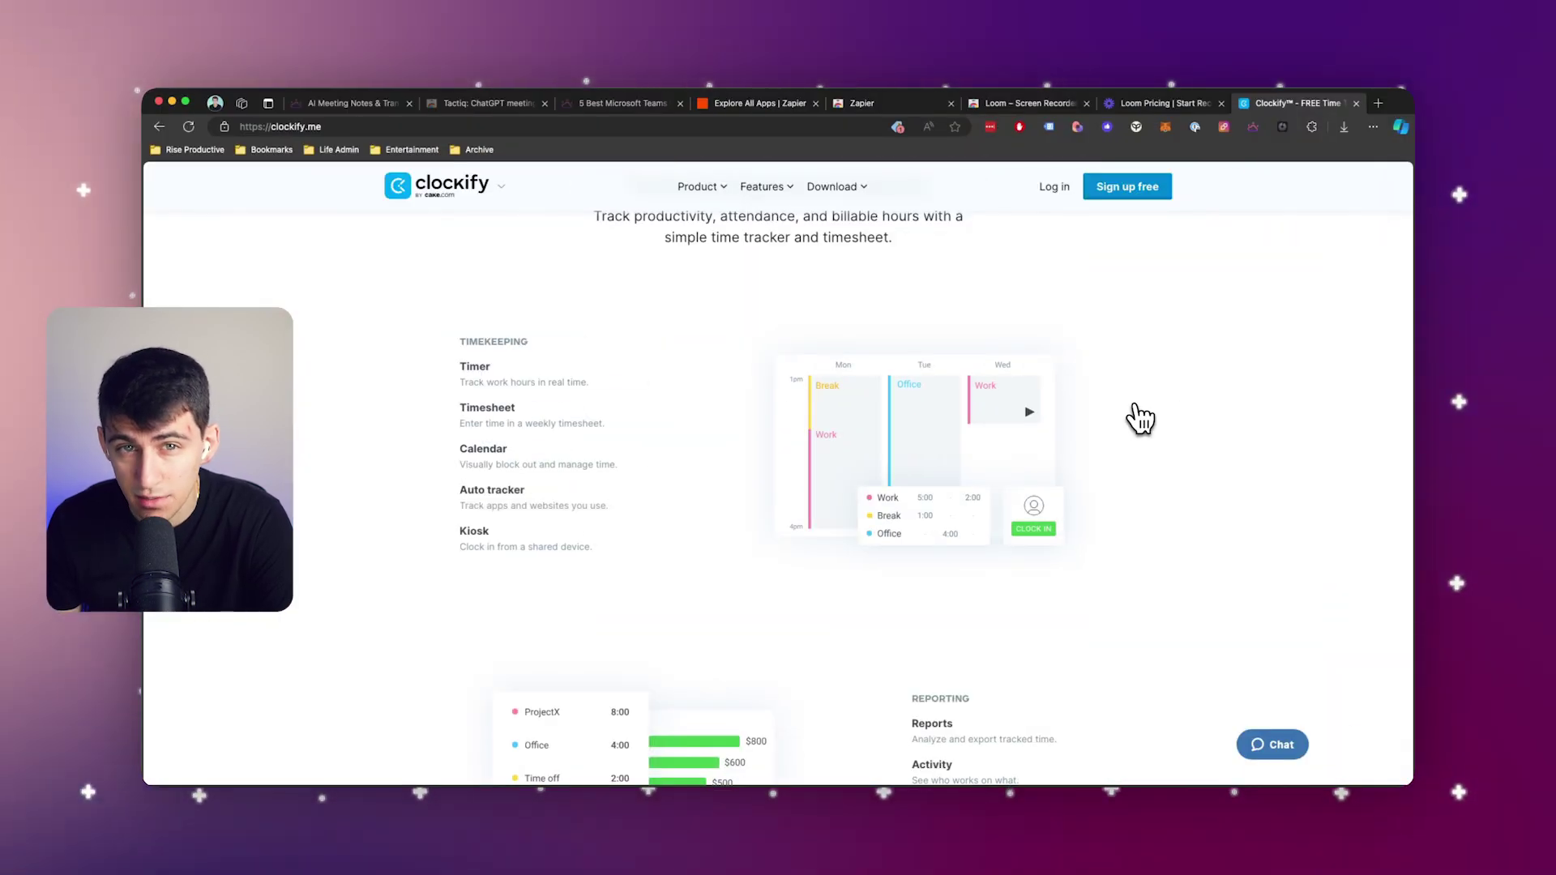
Scroll Clockify's Reporting section, back to the top, then down to Time management features.
{"action": "scroll", "coordinate": [1142, 419], "scroll_direction": "down", "scroll_amount": 5}
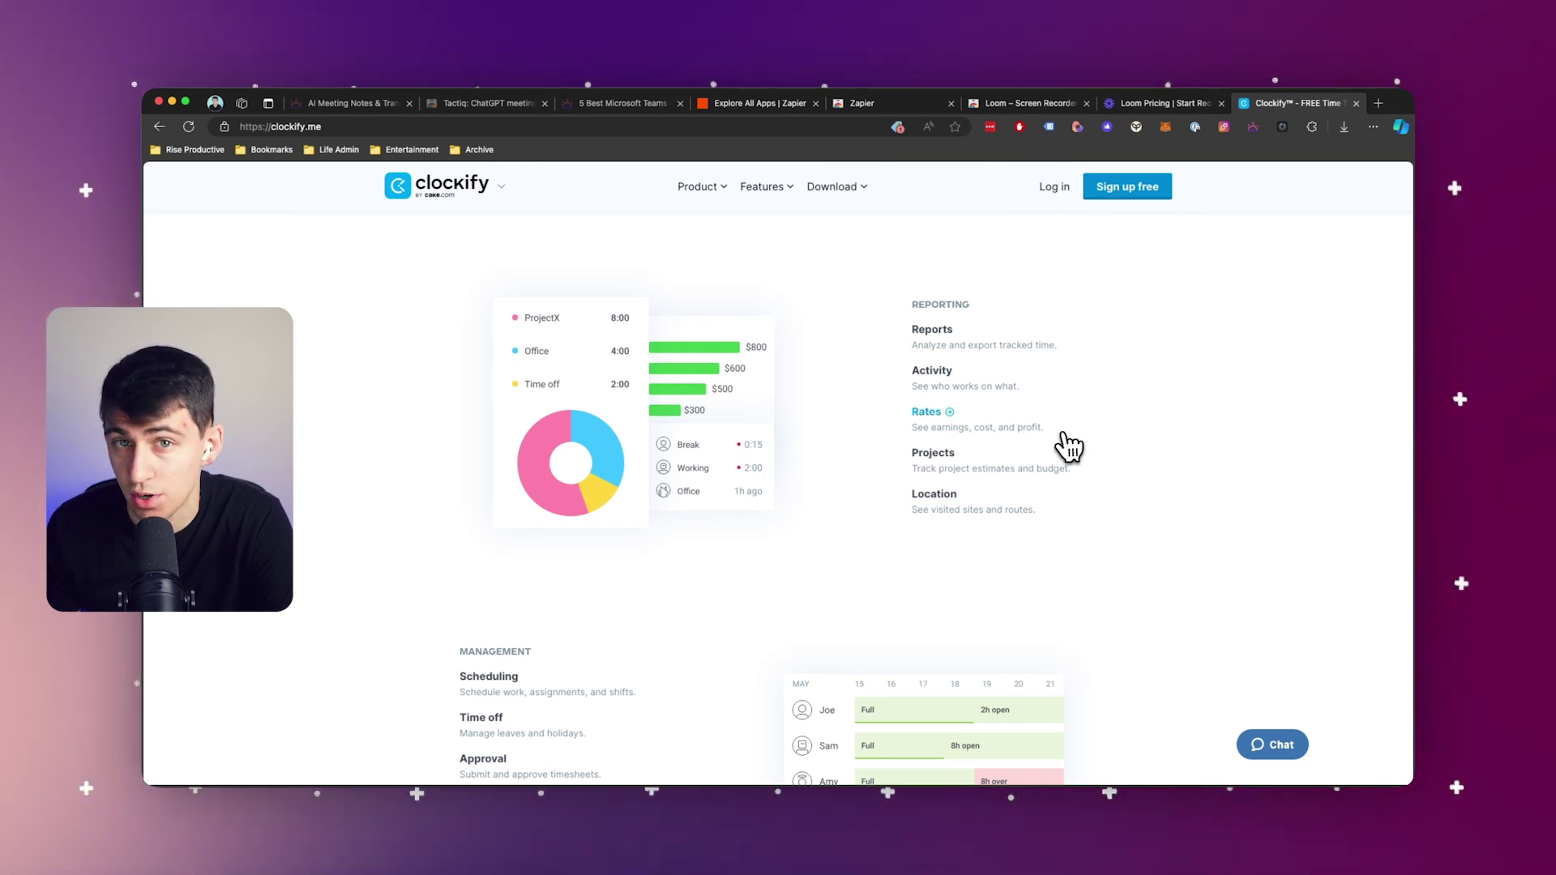
{"action": "scroll", "coordinate": [1246, 543], "scroll_direction": "up", "scroll_amount": 5}
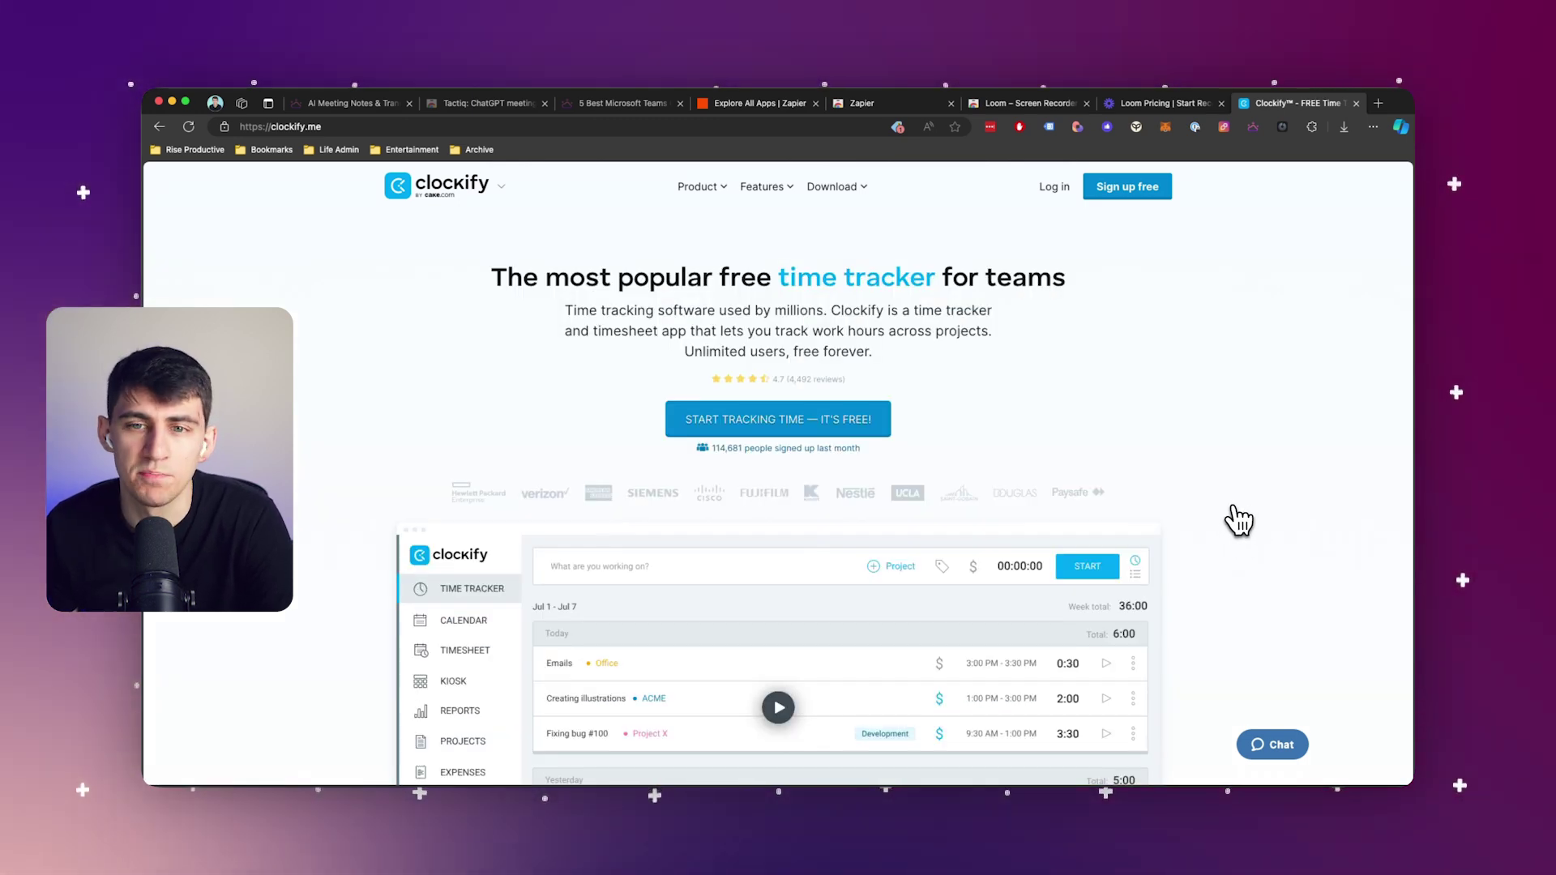
{"action": "scroll", "coordinate": [989, 470], "scroll_direction": "down", "scroll_amount": 1}
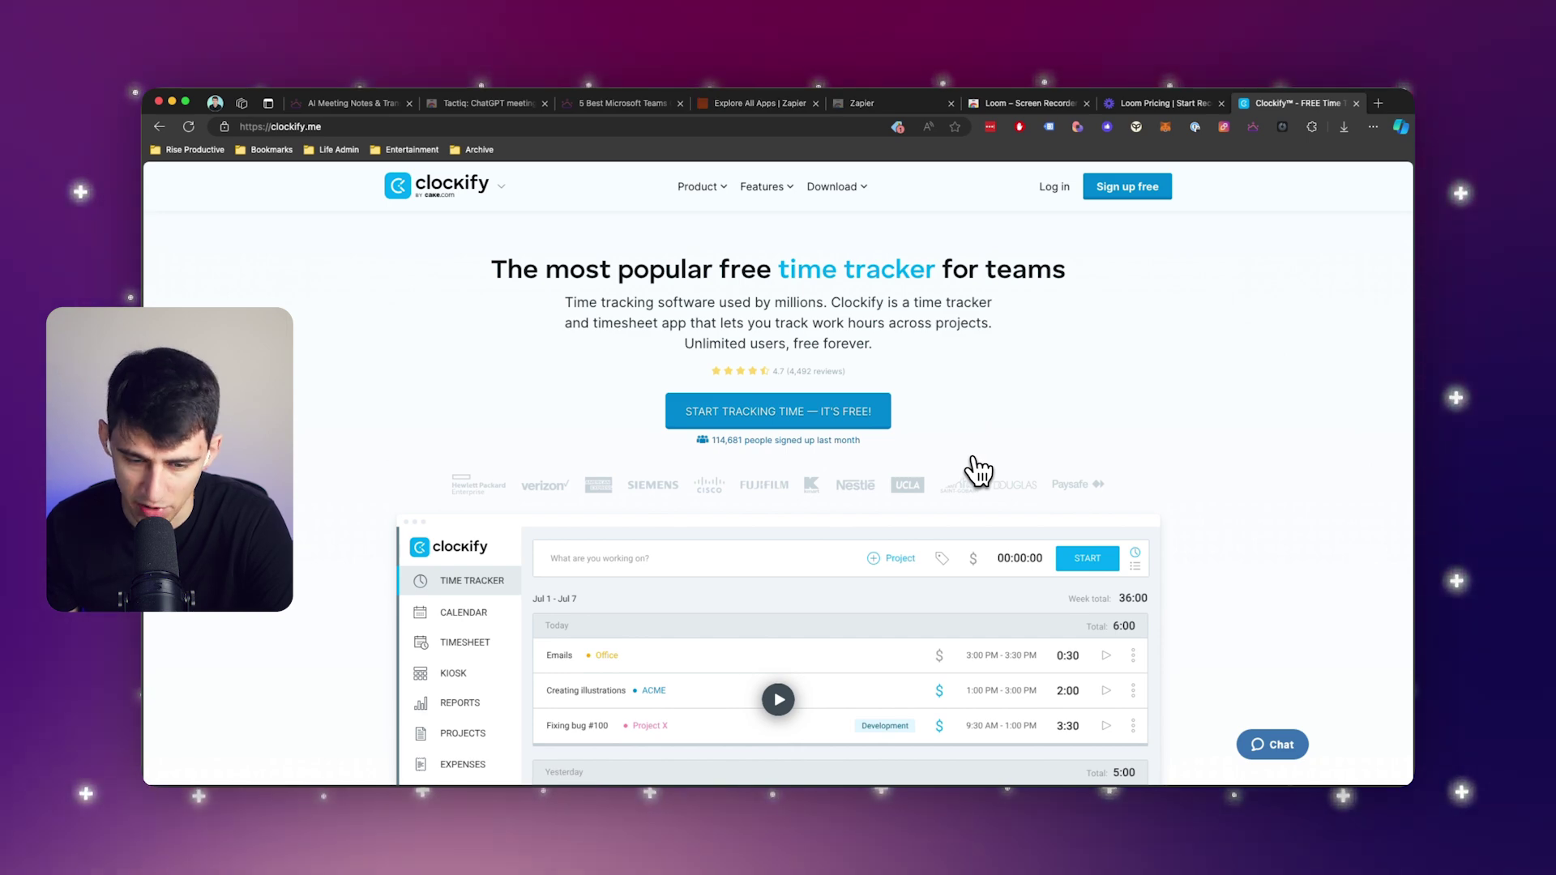
{"action": "scroll", "coordinate": [979, 470], "scroll_direction": "down", "scroll_amount": 8}
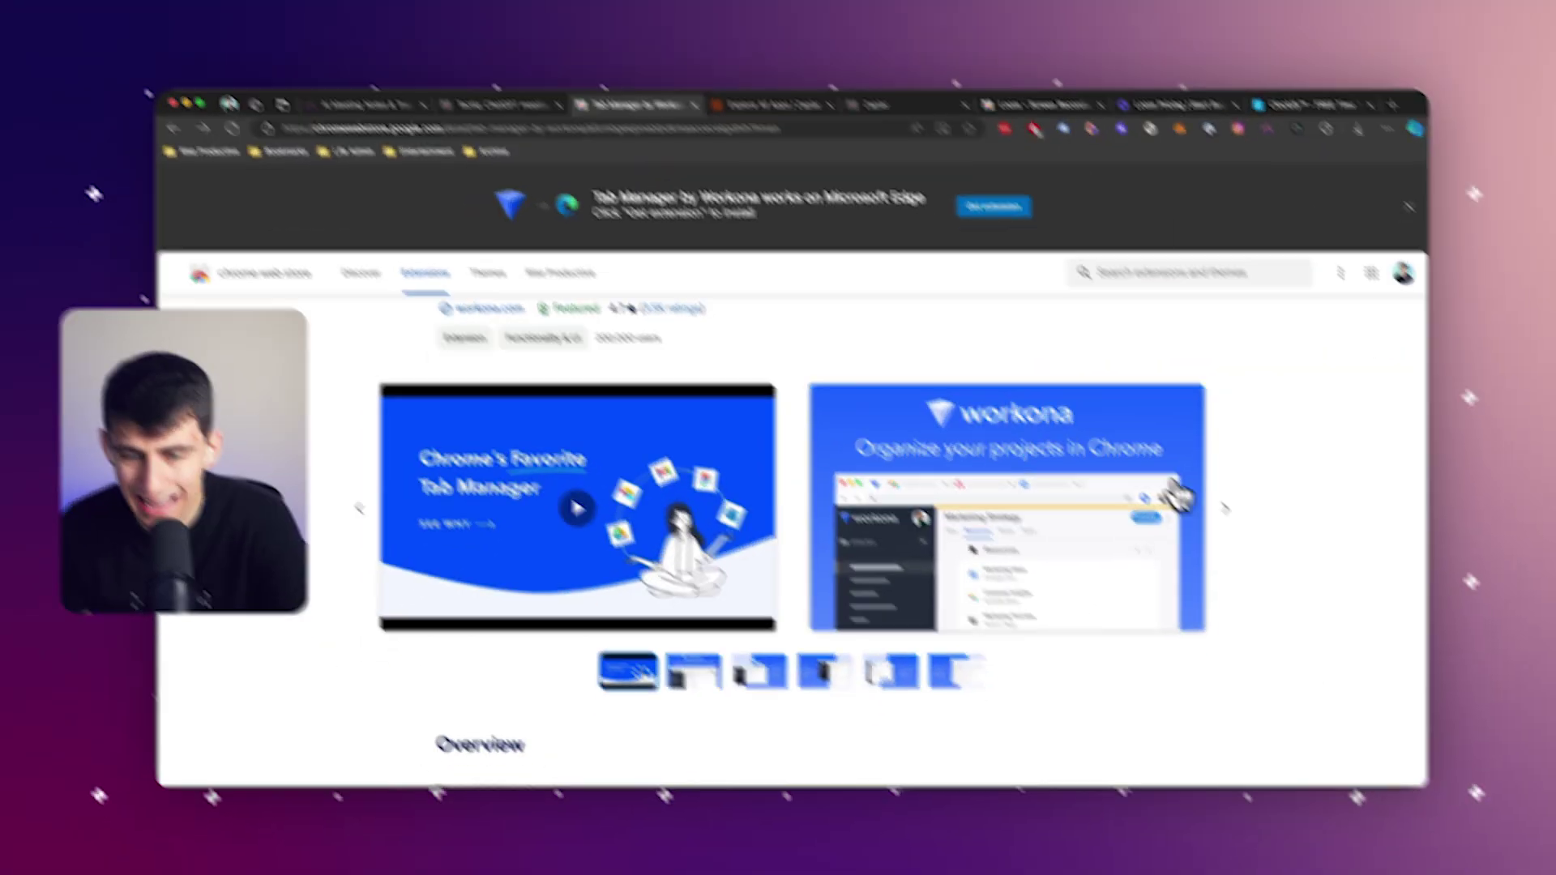
Page through Workona's screenshots to the Backup & Restore and Universal Search slides.
{"action": "left_click", "coordinate": [1222, 511]}
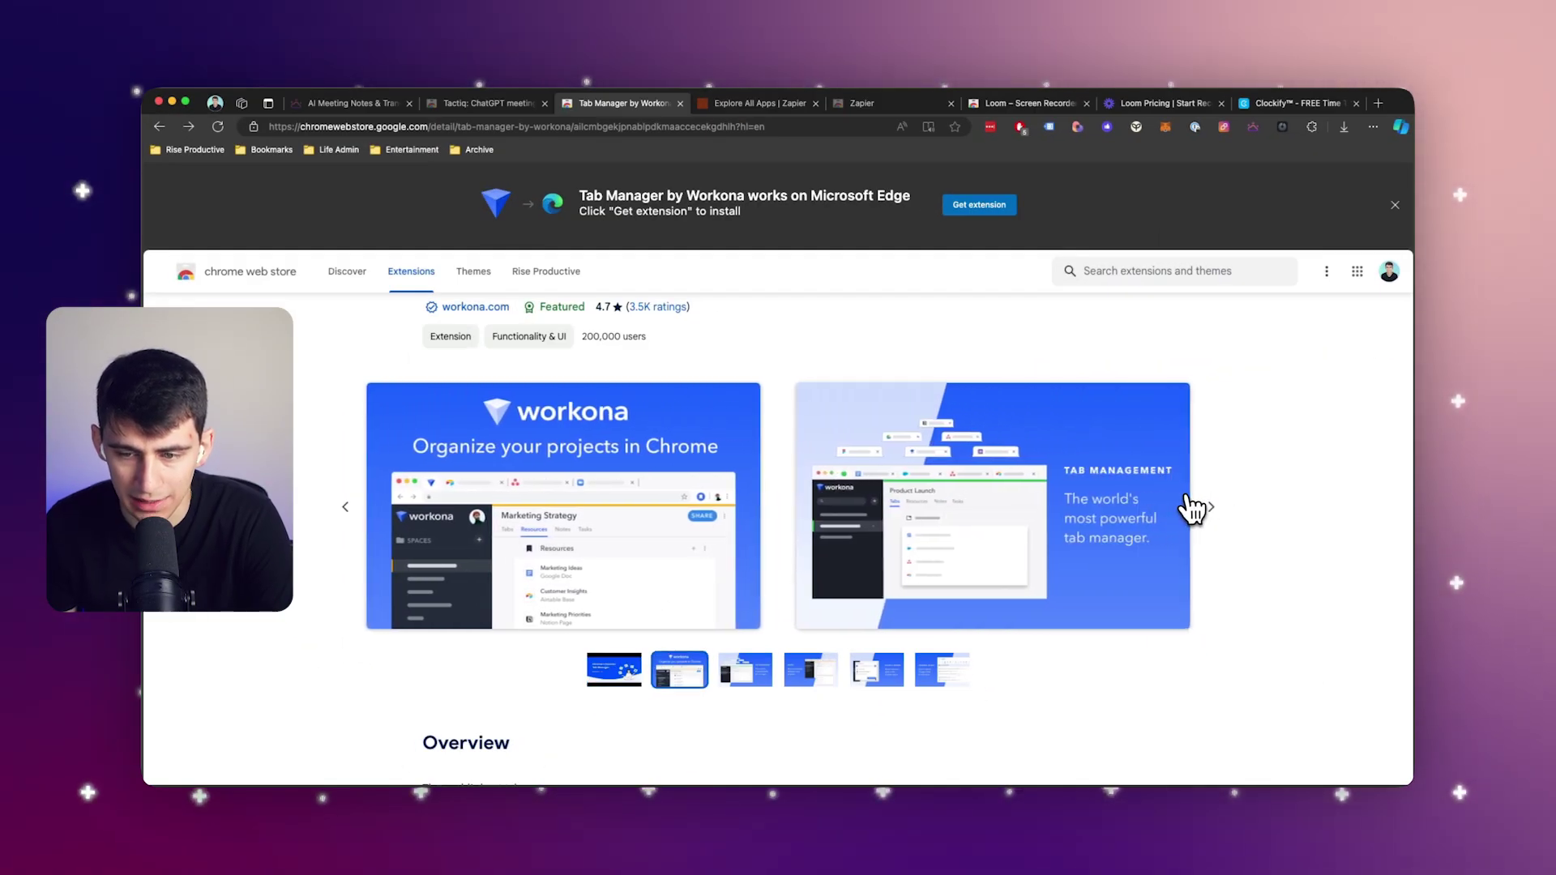
{"action": "left_click", "coordinate": [1212, 514]}
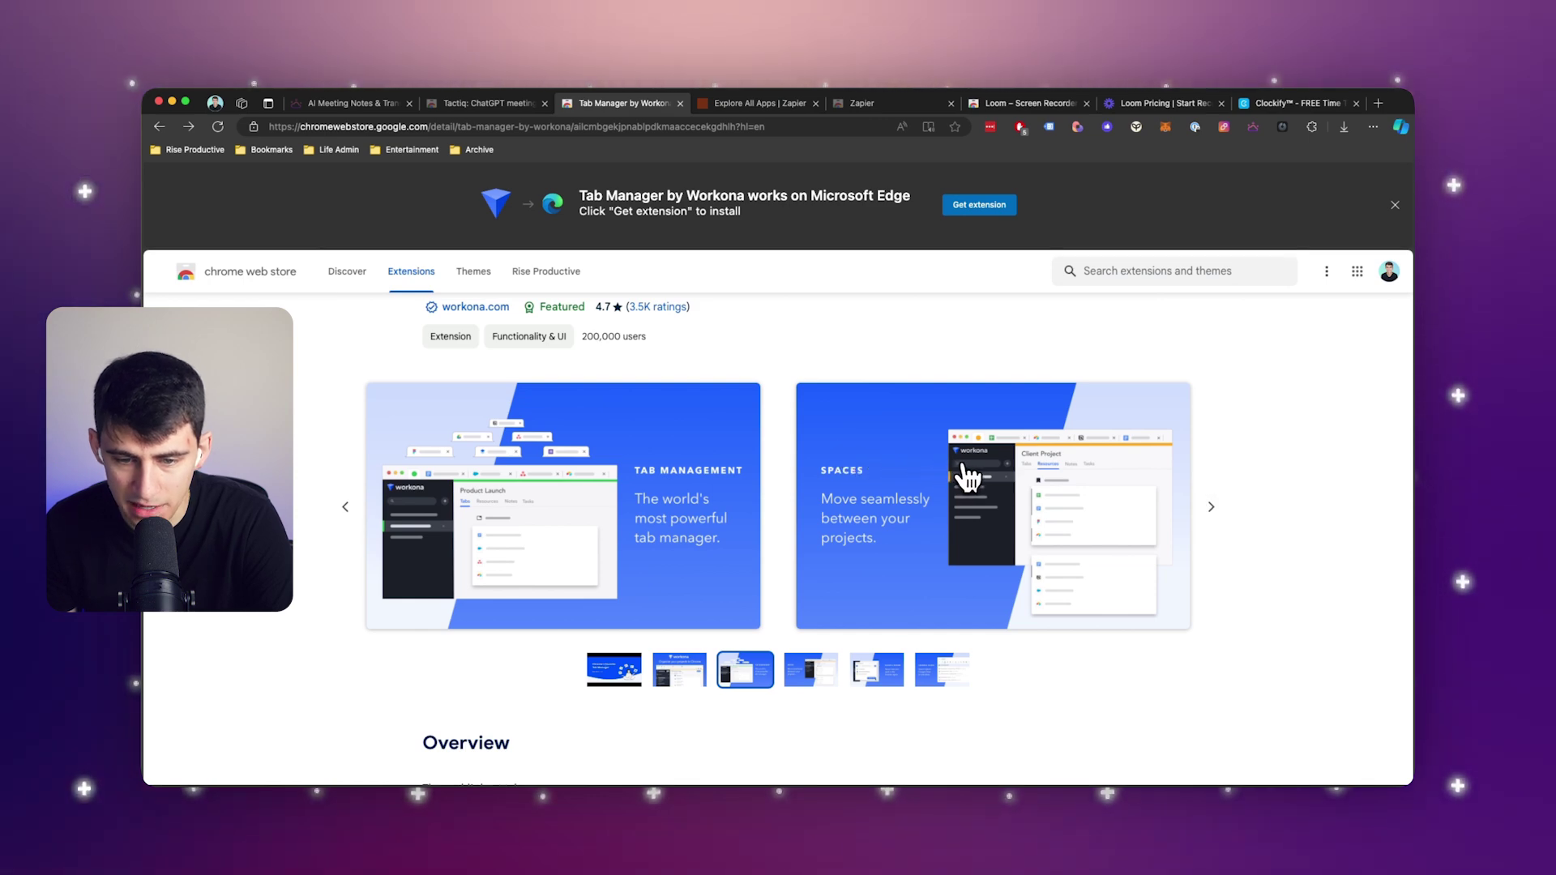
{"action": "left_click", "coordinate": [1211, 512]}
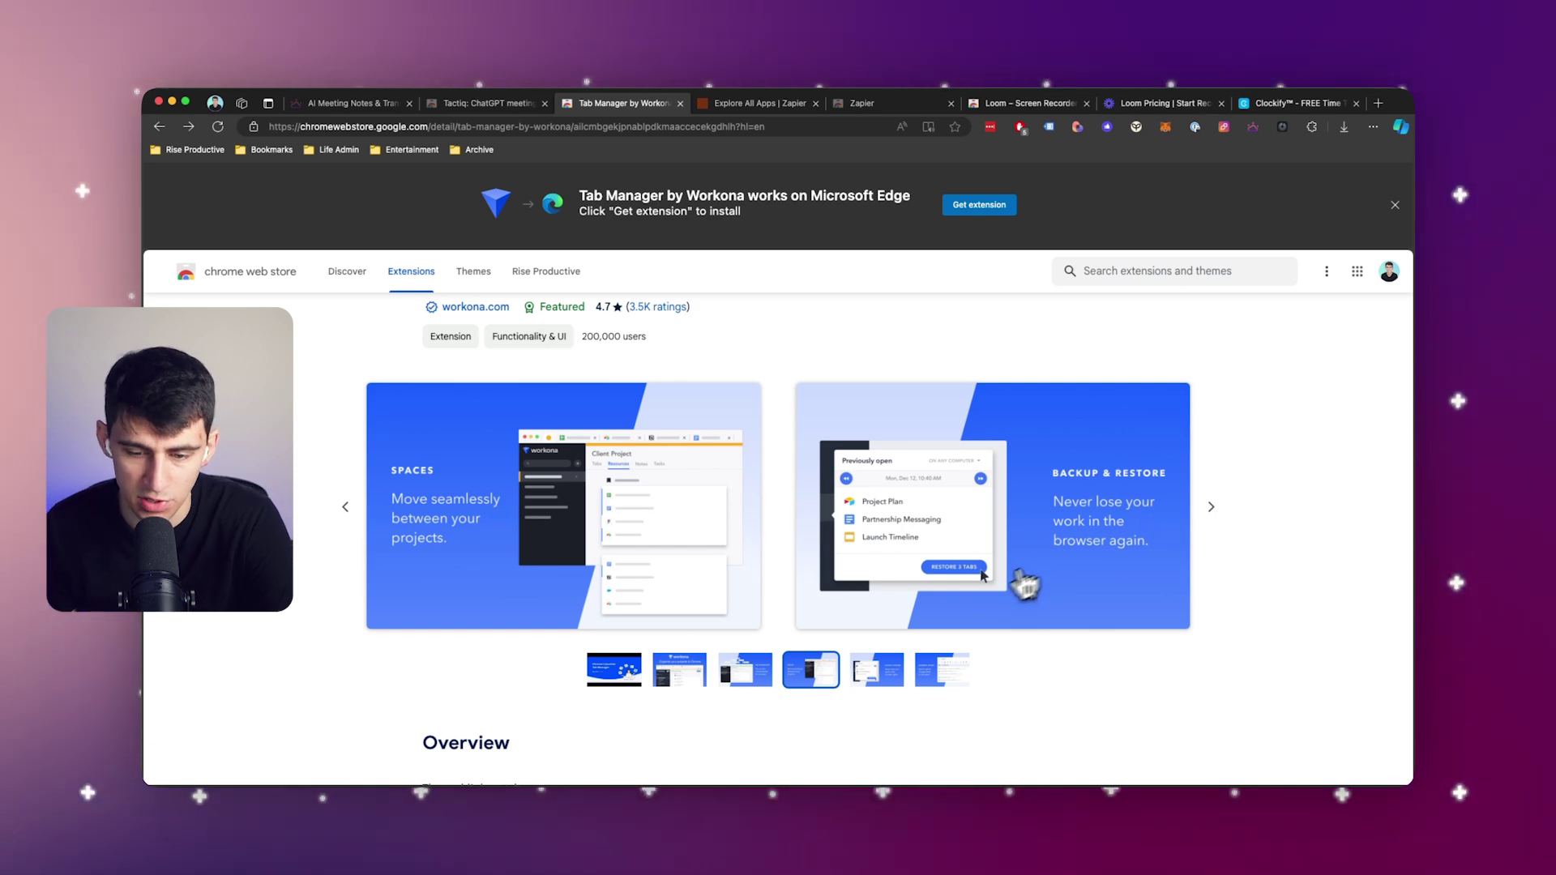
{"action": "left_click", "coordinate": [873, 663]}
{"action": "left_click", "coordinate": [929, 683]}
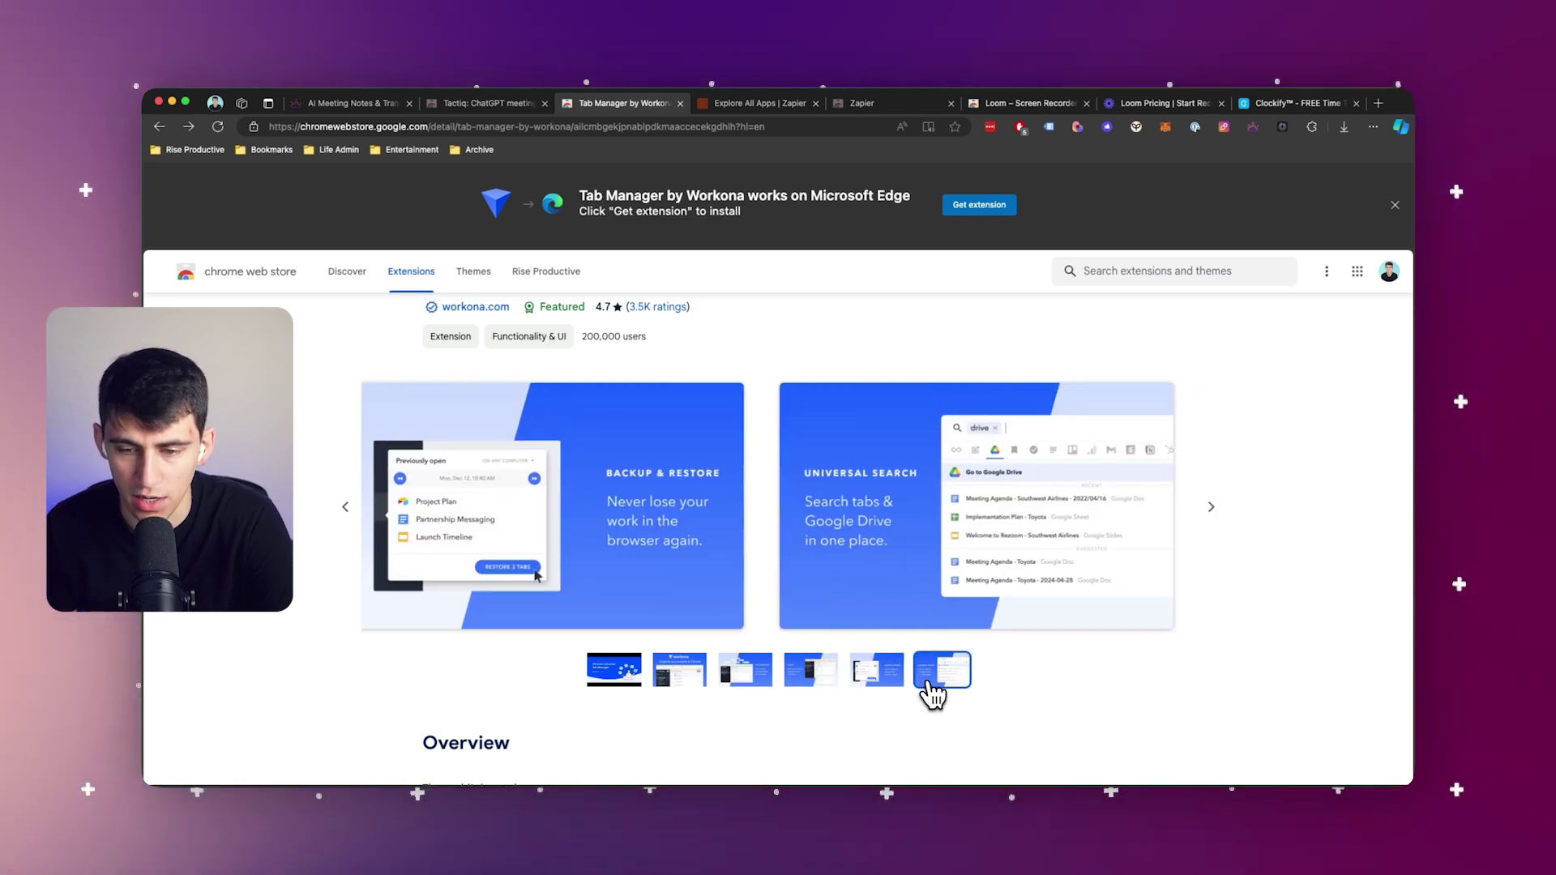